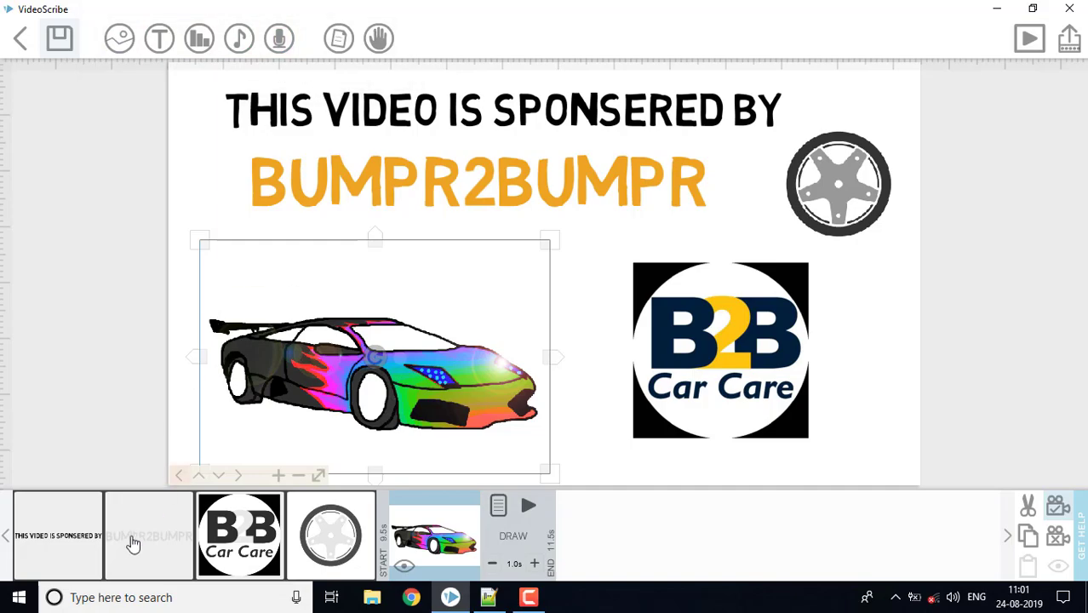
pyautogui.doubleClick(308, 553)
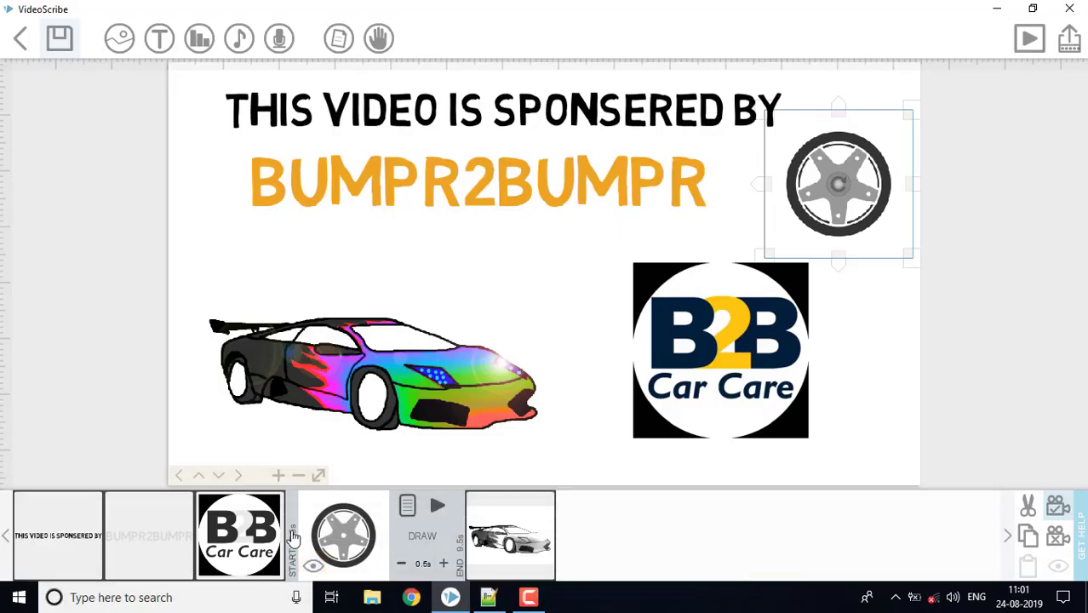
pyautogui.click(509, 534)
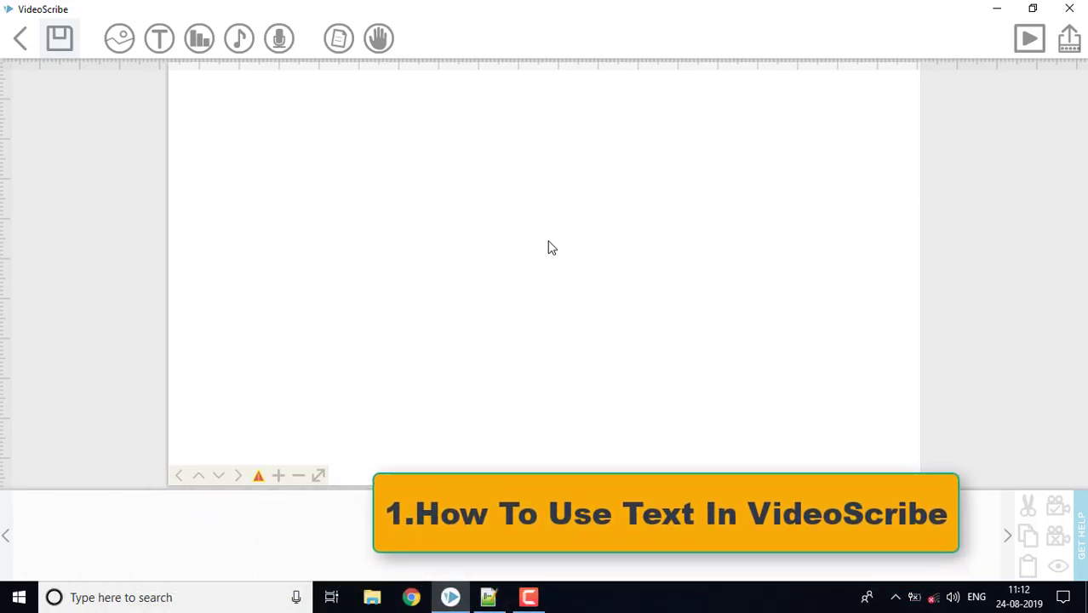
# Add the text "CHANDIRAN'S WORLD" to the blank canvas and preview its drawing animation.
pyautogui.click(158, 43)
pyautogui.click(454, 256)
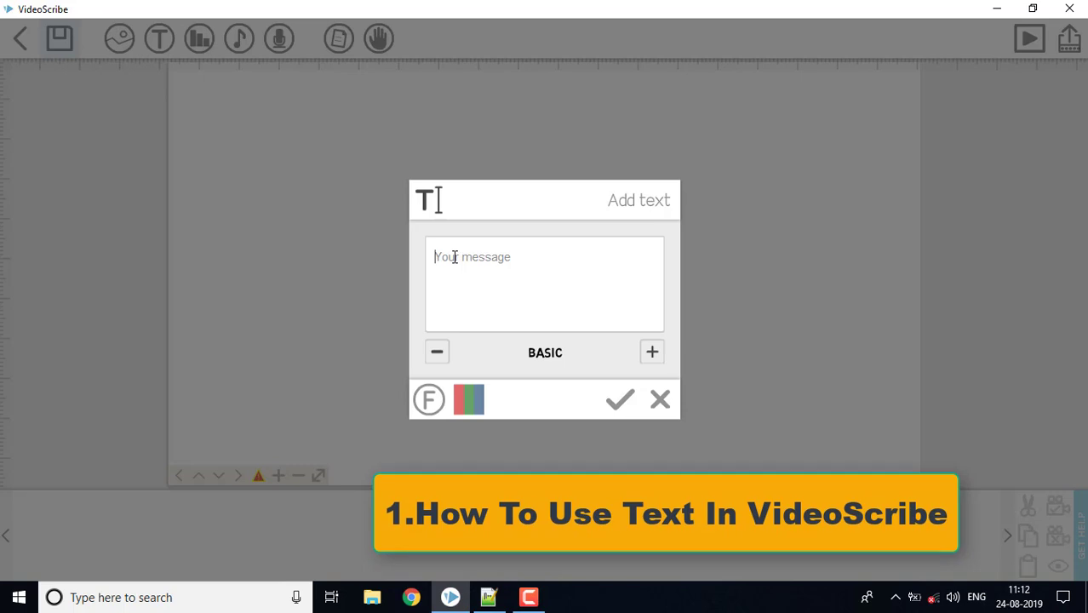
pyautogui.write("CHANDIRAN'S WORLD")
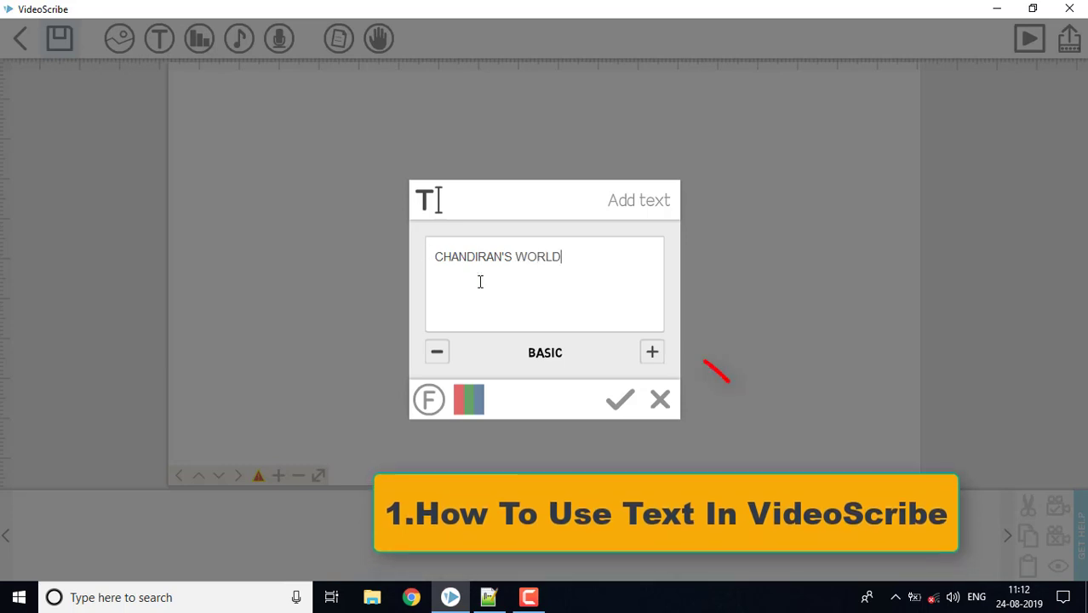
pyautogui.click(615, 405)
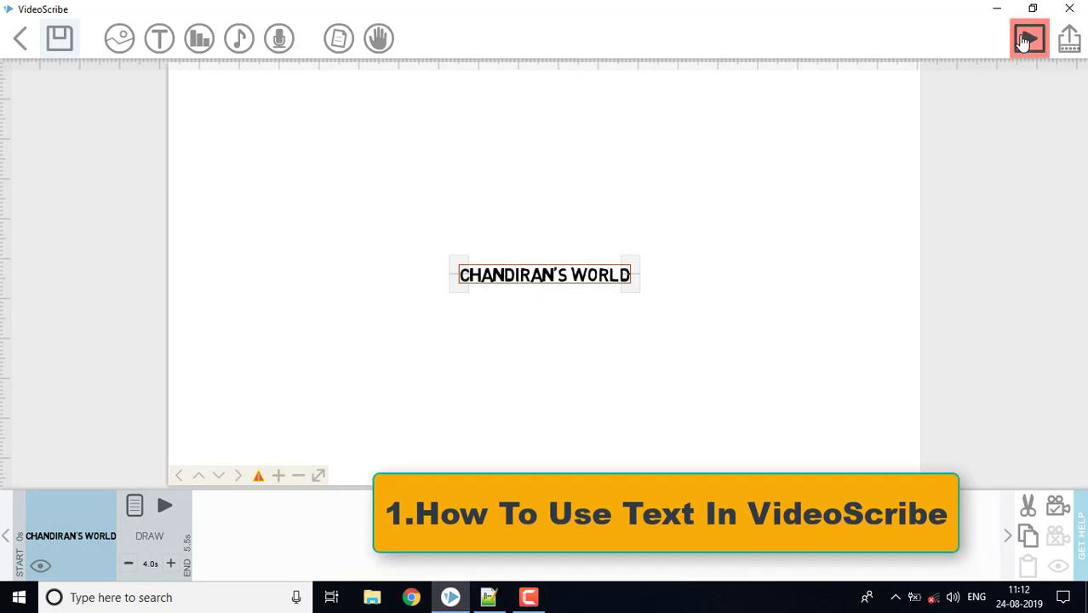
pyautogui.click(1030, 37)
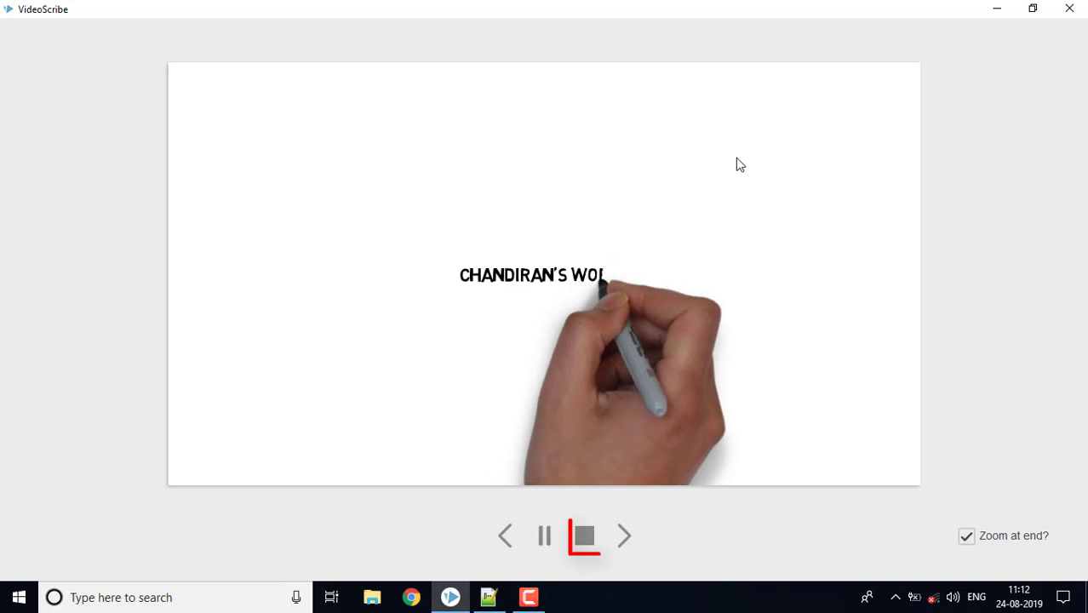
pyautogui.click(587, 537)
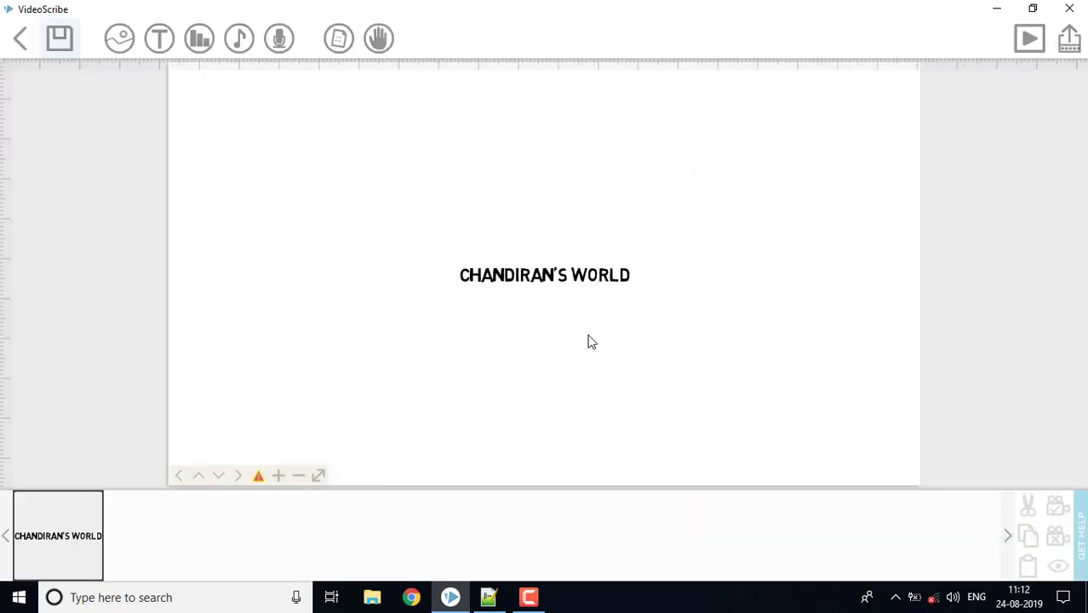
# Move the title text to the upper-left area of the canvas and preview the scribe from the start.
pyautogui.click(564, 285)
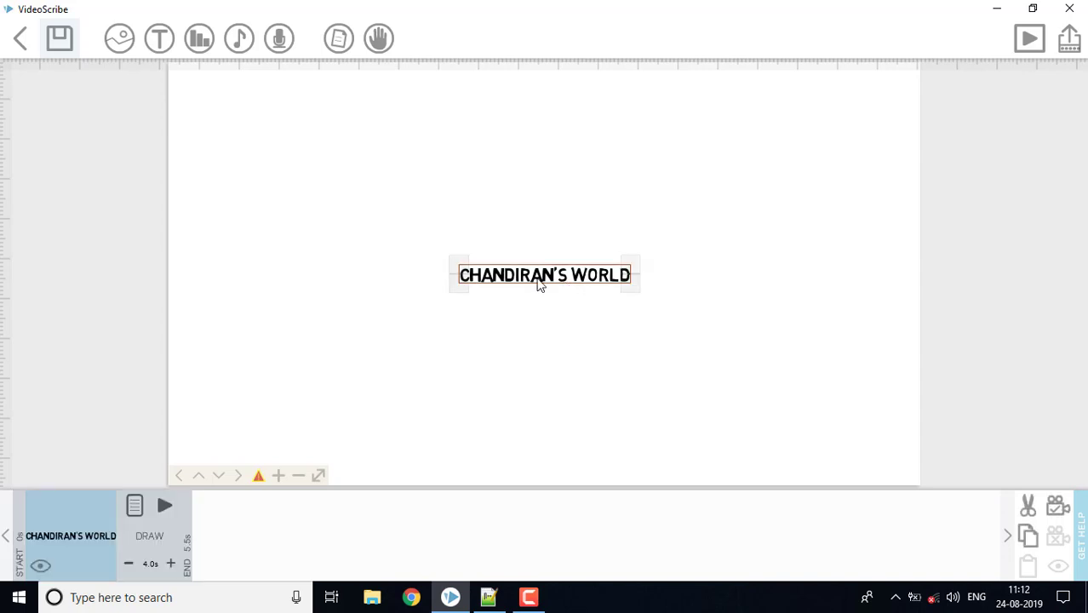
pyautogui.moveTo(530, 284); pyautogui.dragTo(326, 134)
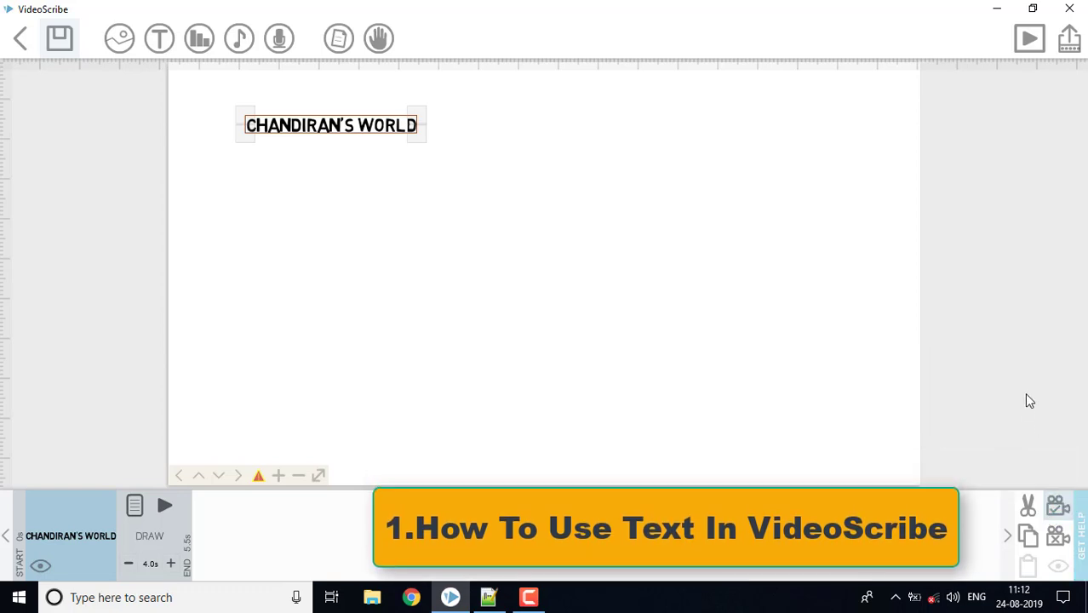
pyautogui.click(1029, 40)
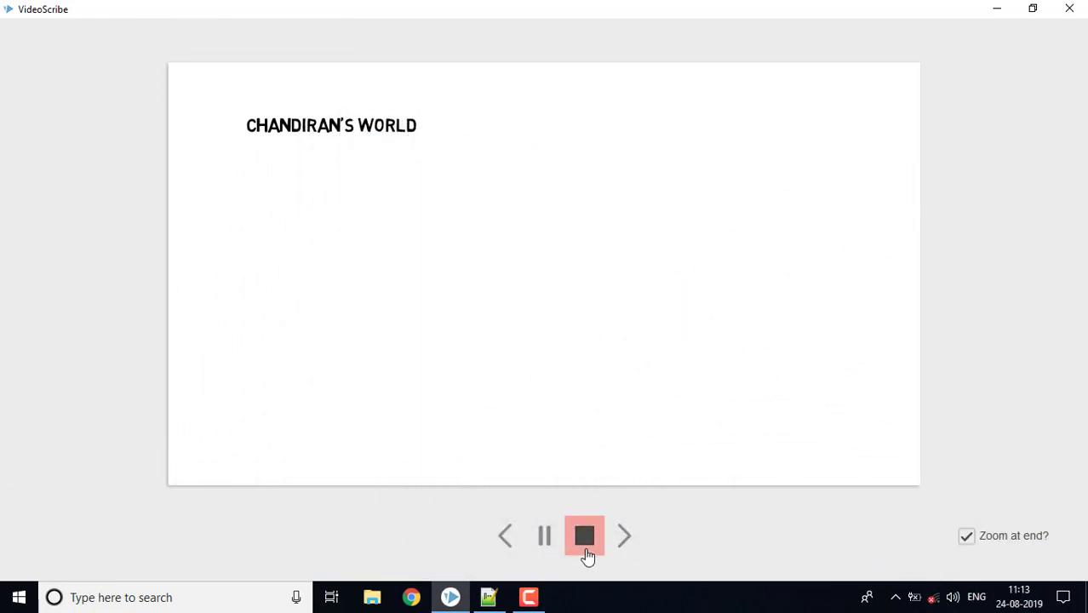
pyautogui.click(584, 534)
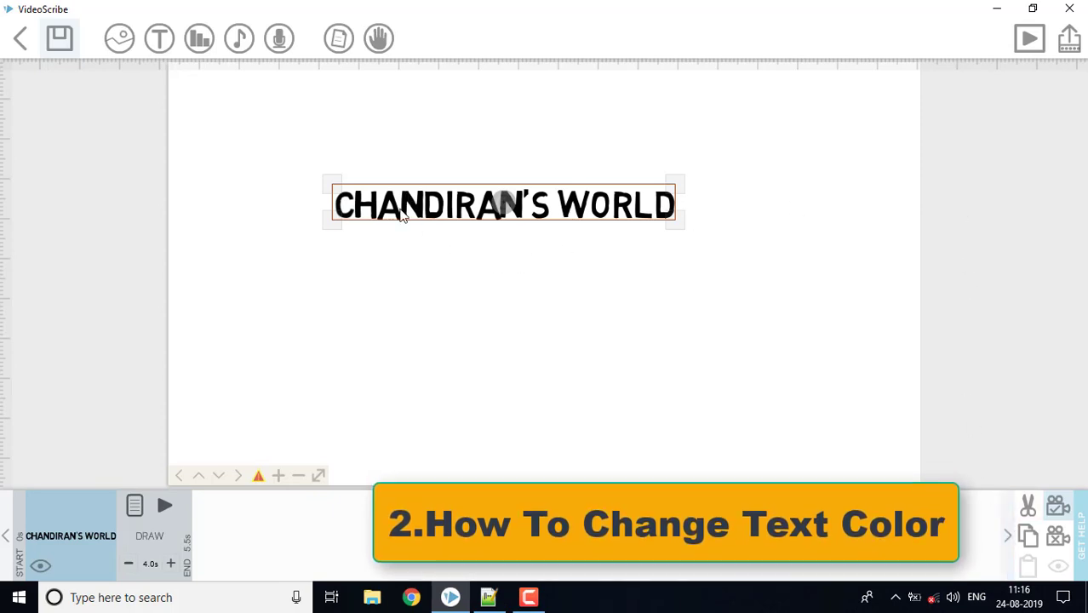
# Change the title text's colour to the green at the top of the palette and preview the scribe.
pyautogui.doubleClick(404, 208)
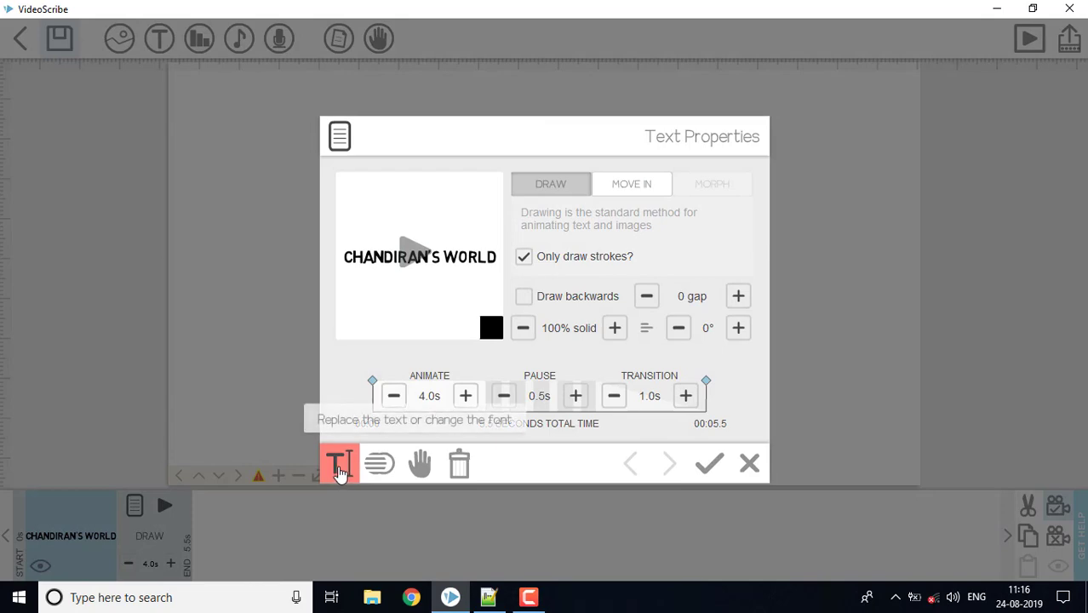
pyautogui.click(339, 468)
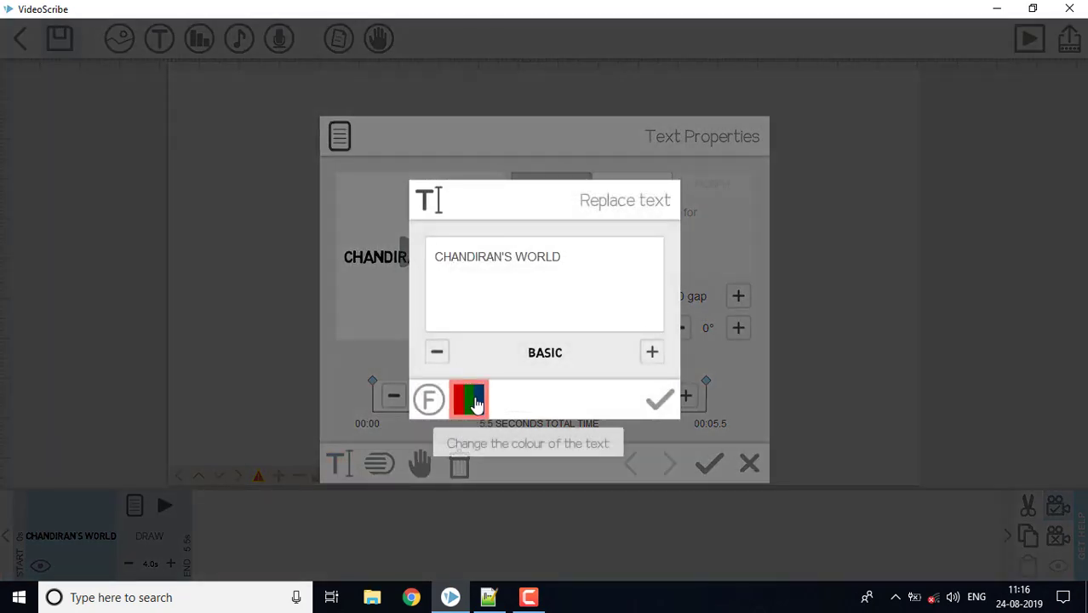
pyautogui.click(471, 399)
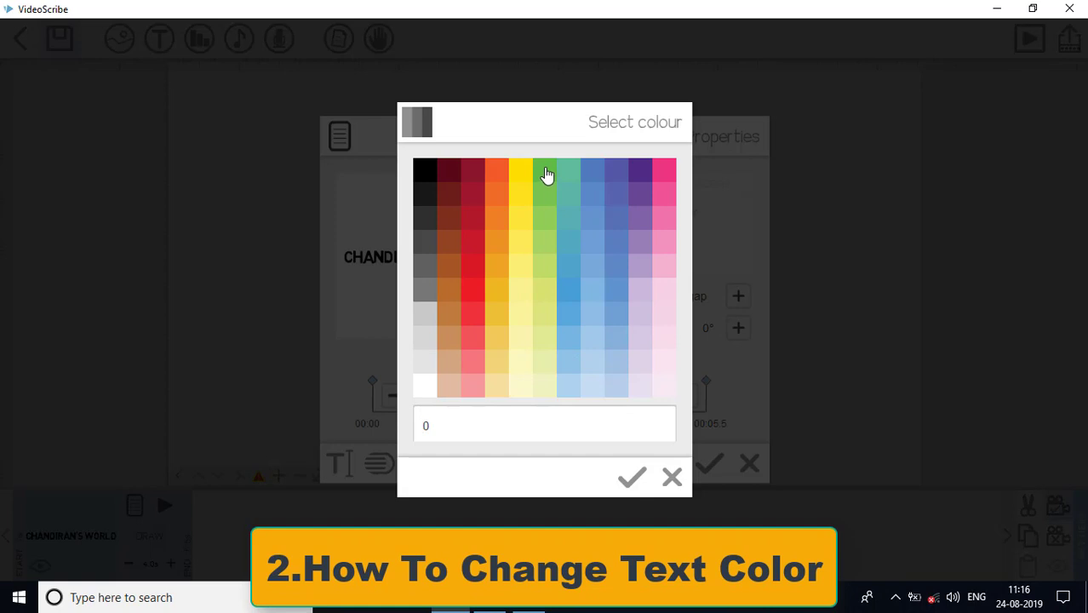
pyautogui.click(546, 175)
pyautogui.click(659, 404)
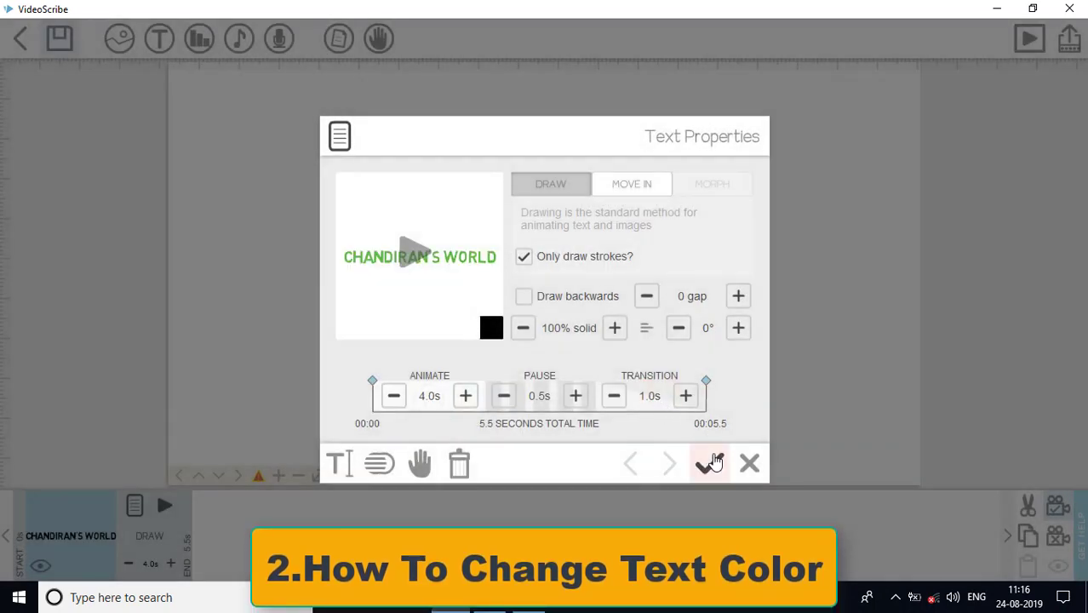
pyautogui.click(712, 463)
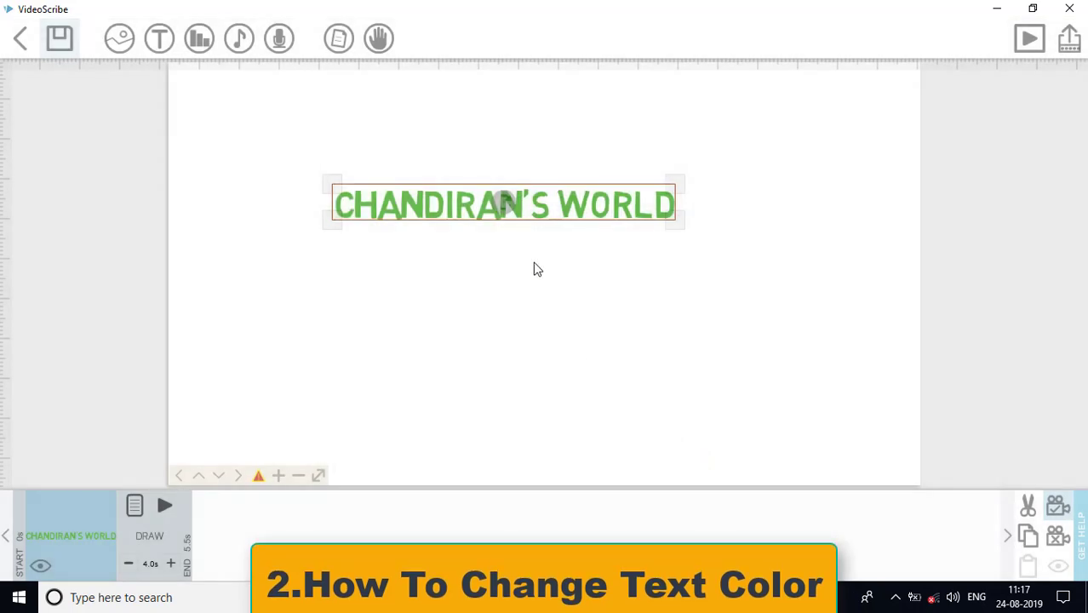
pyautogui.click(1028, 38)
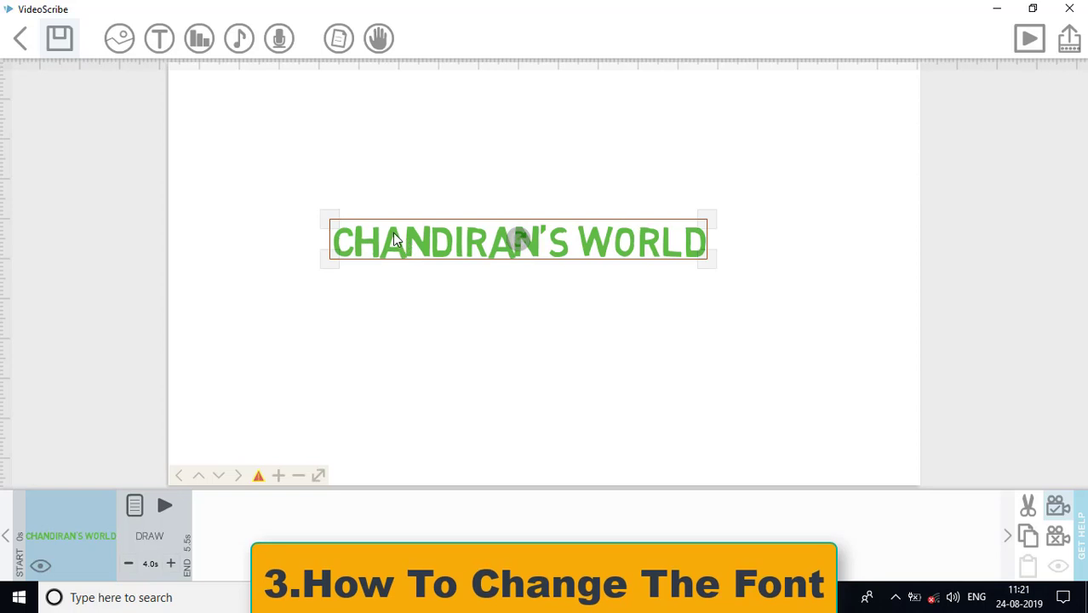
# Browse the available fonts and change the title text's font to Oswald.
pyautogui.doubleClick(385, 238)
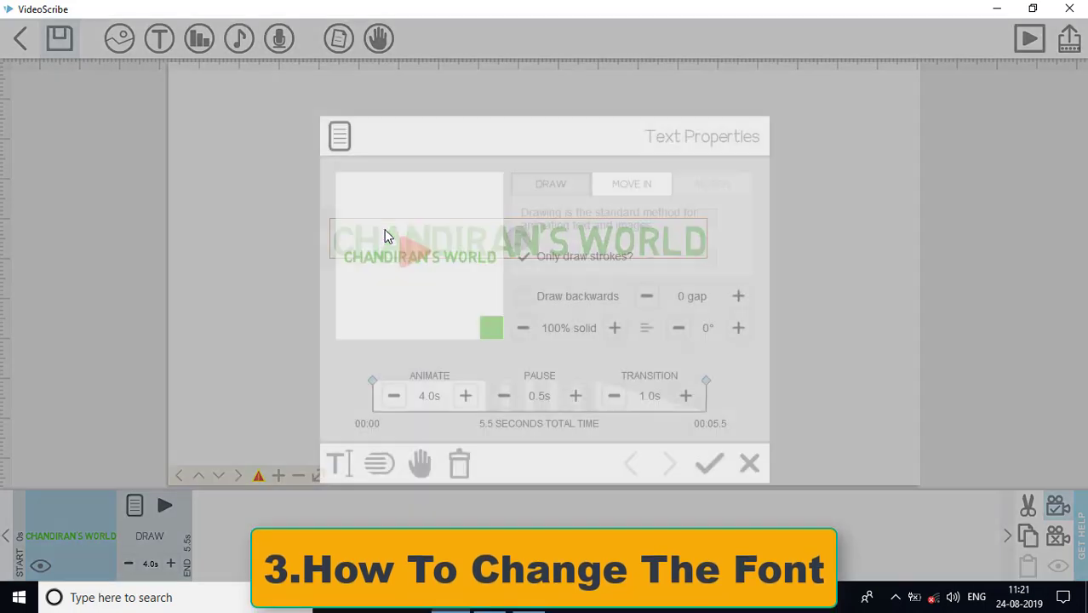
pyautogui.click(340, 462)
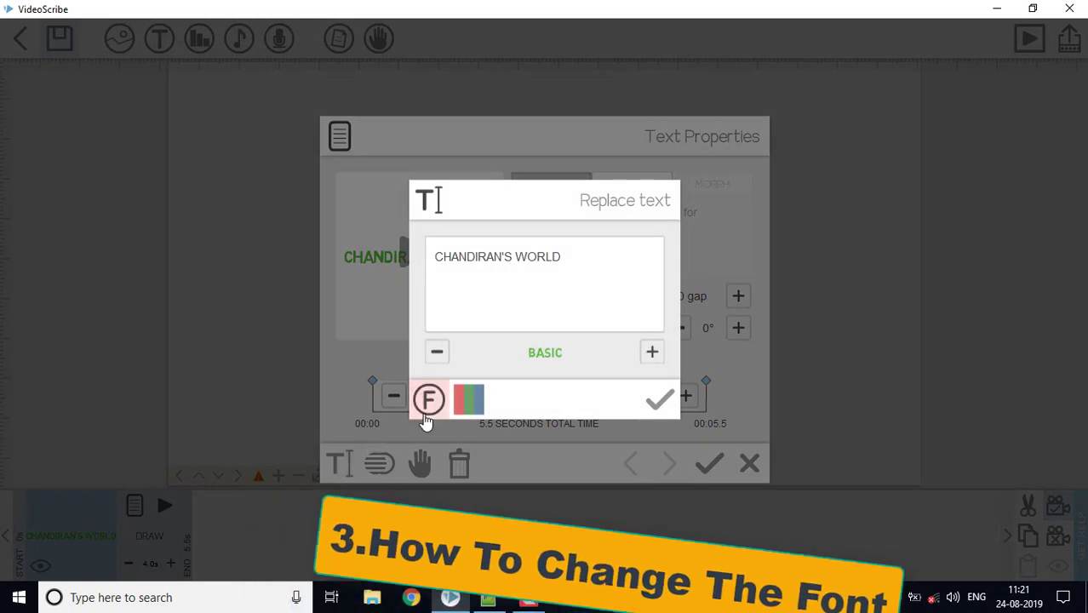
pyautogui.click(429, 399)
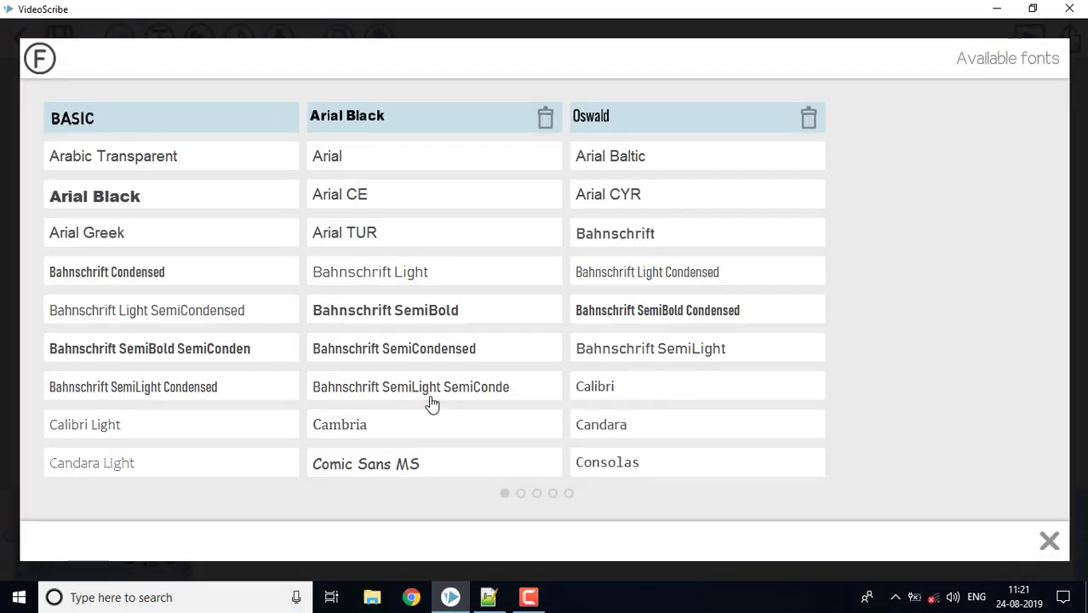
pyautogui.click(522, 494)
pyautogui.click(553, 497)
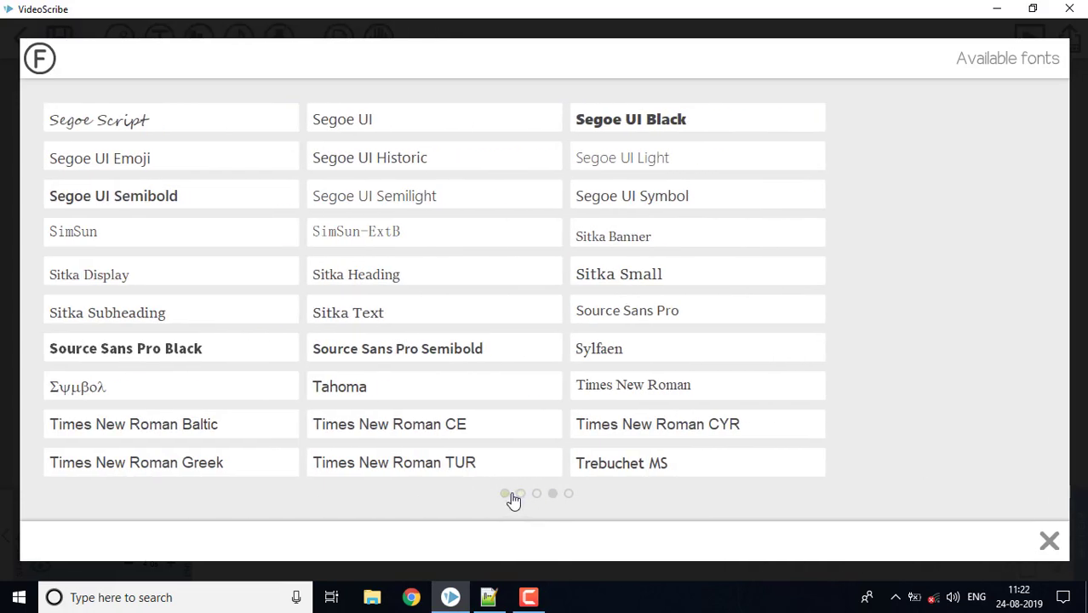
pyautogui.click(508, 496)
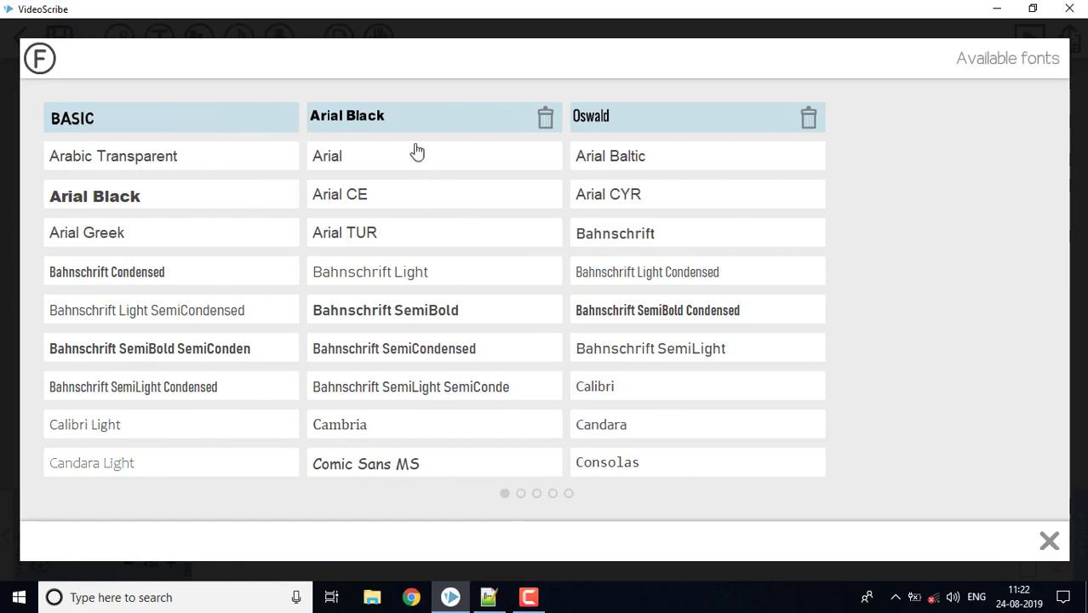
pyautogui.click(621, 121)
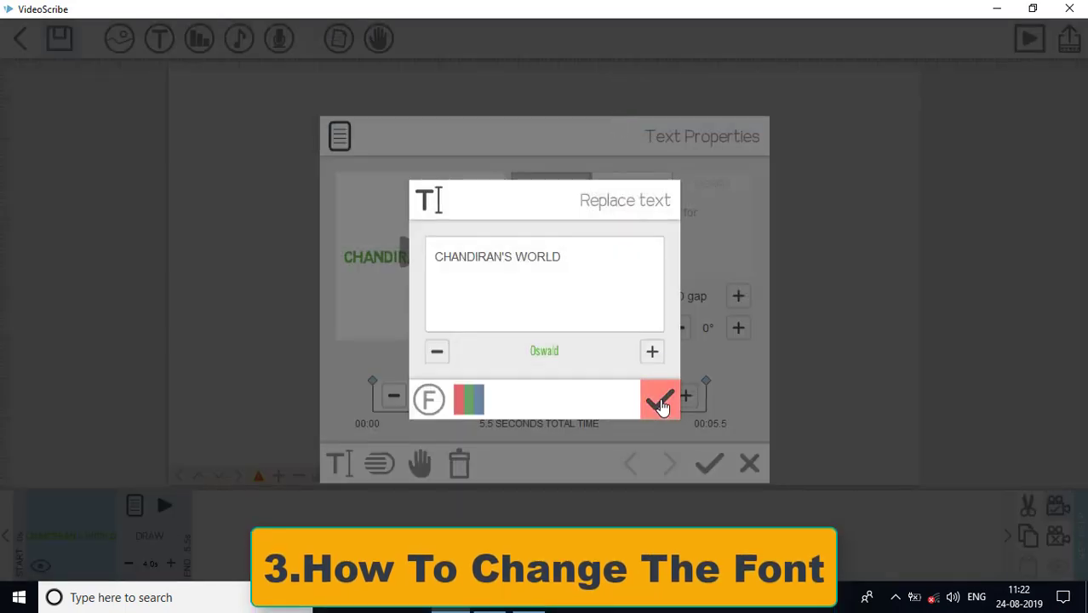
pyautogui.click(661, 403)
pyautogui.click(709, 466)
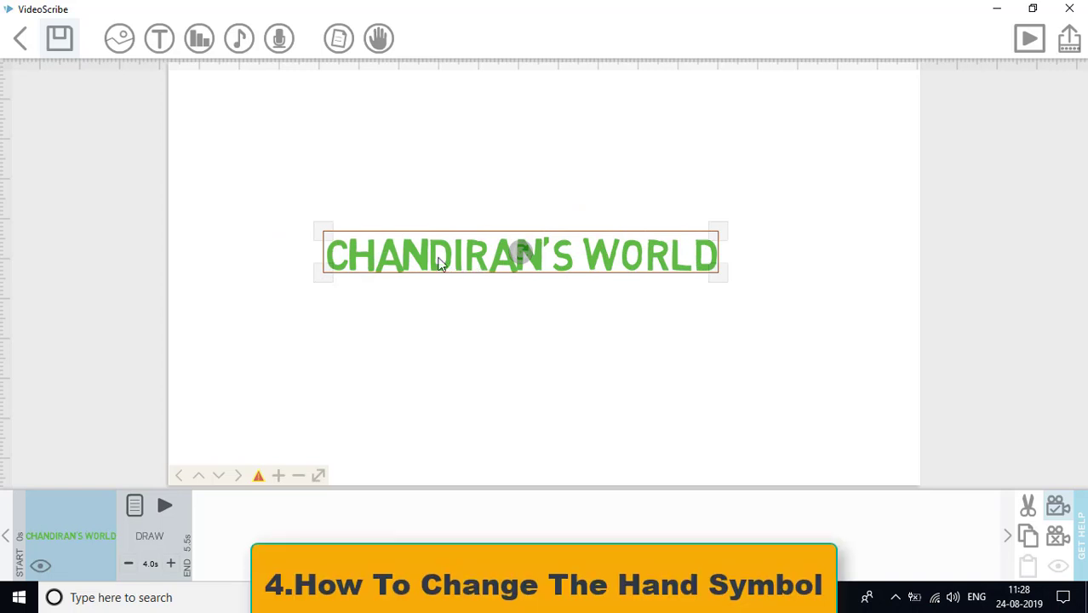
# Change the title text's drawing hand to the one holding a fountain pen and preview the scribe.
pyautogui.doubleClick(383, 253)
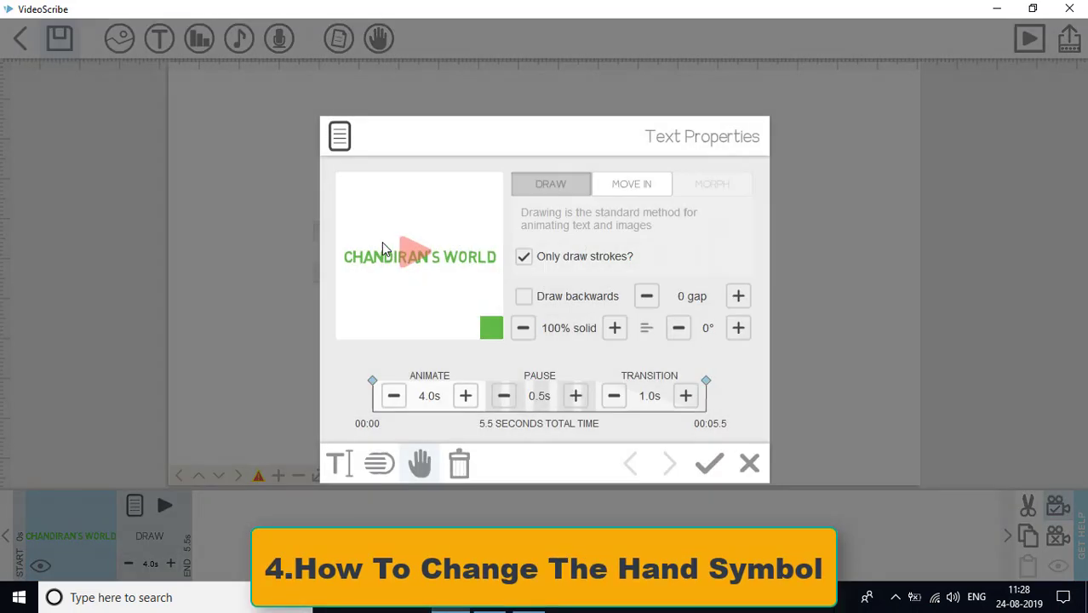
pyautogui.click(423, 463)
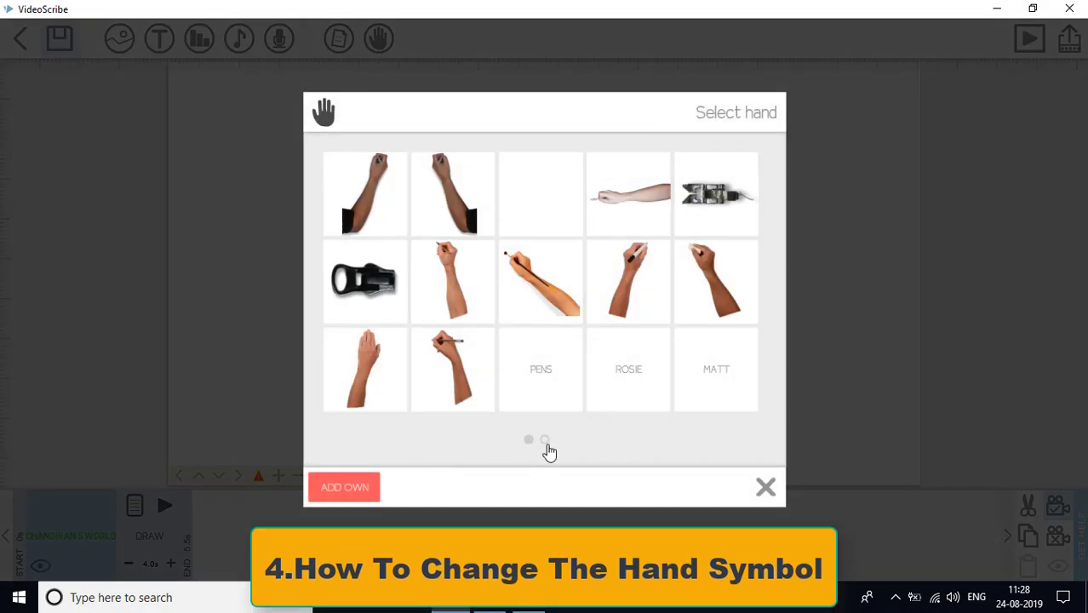
pyautogui.click(545, 440)
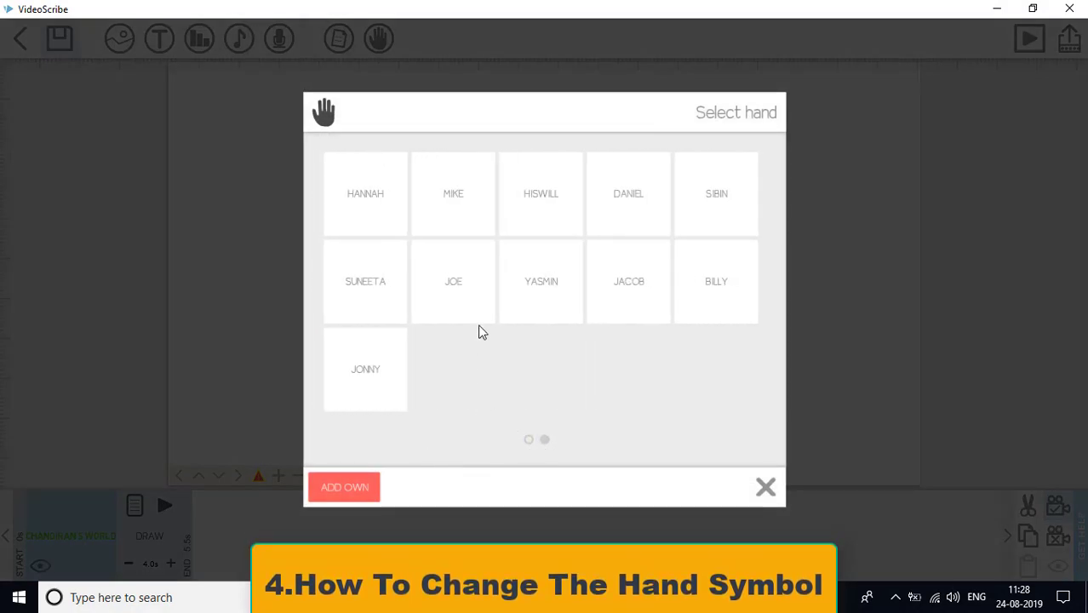
pyautogui.click(555, 307)
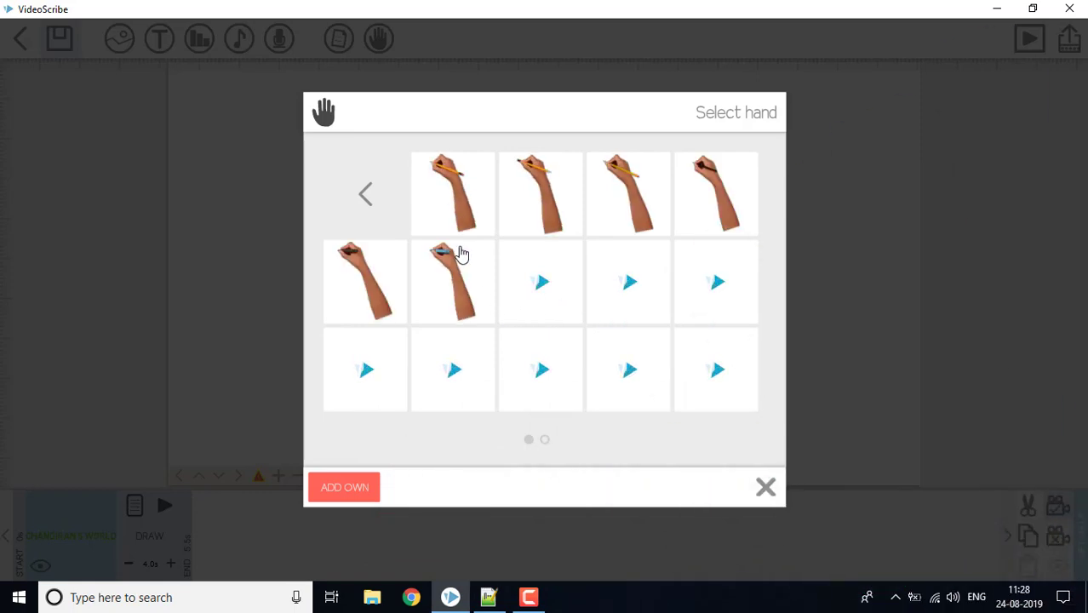
pyautogui.click(372, 197)
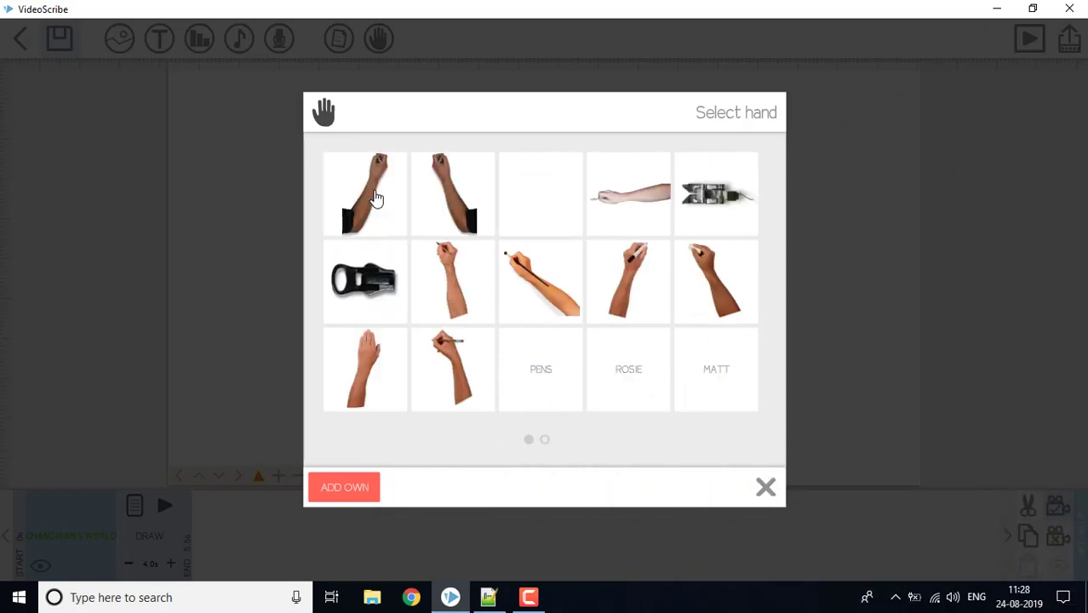
pyautogui.click(450, 278)
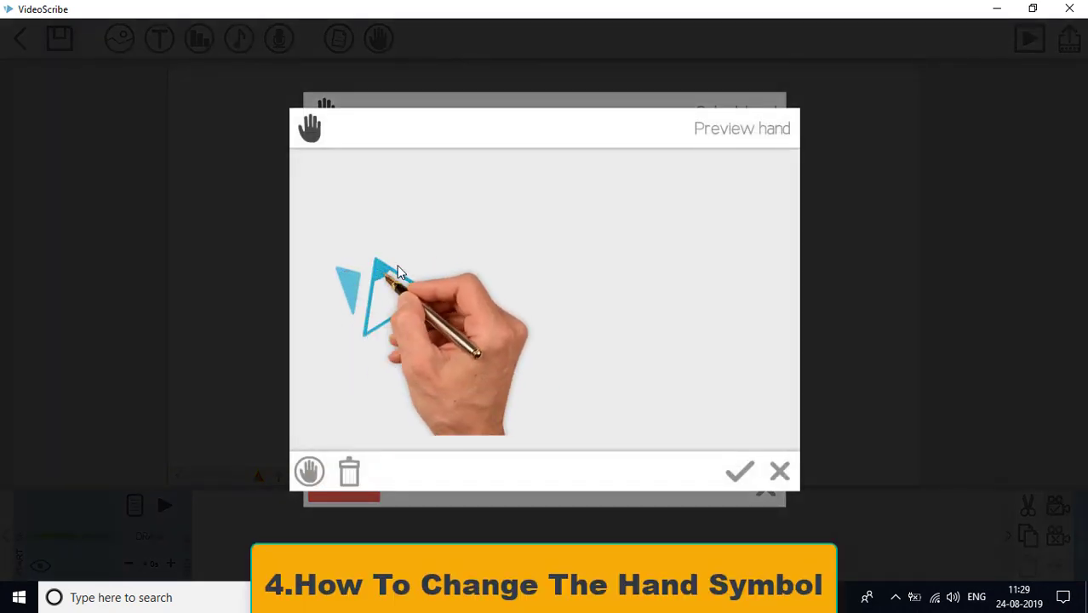
pyautogui.click(734, 473)
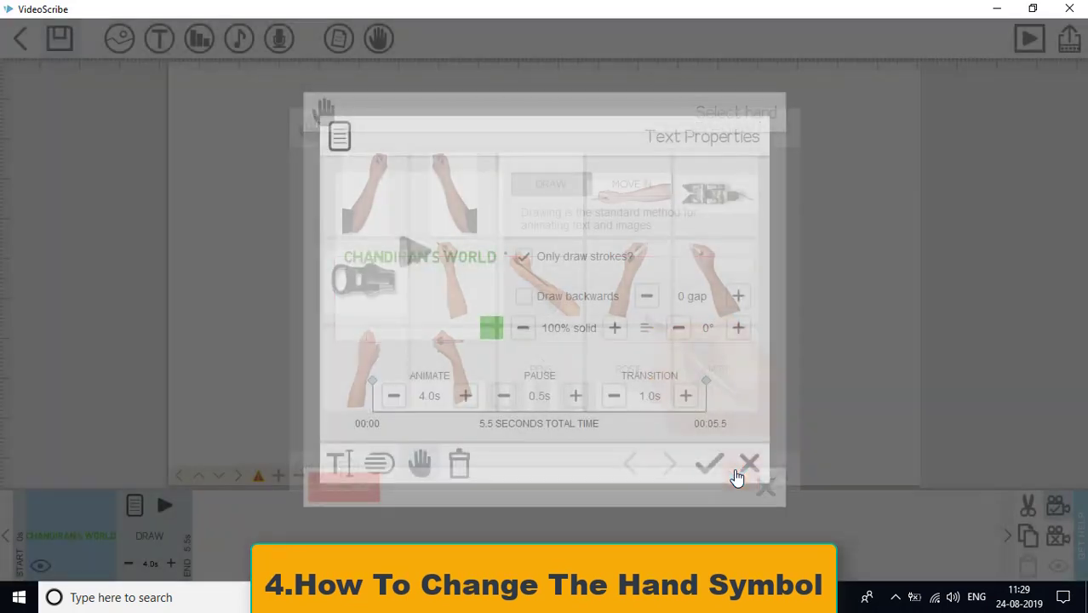
pyautogui.click(712, 467)
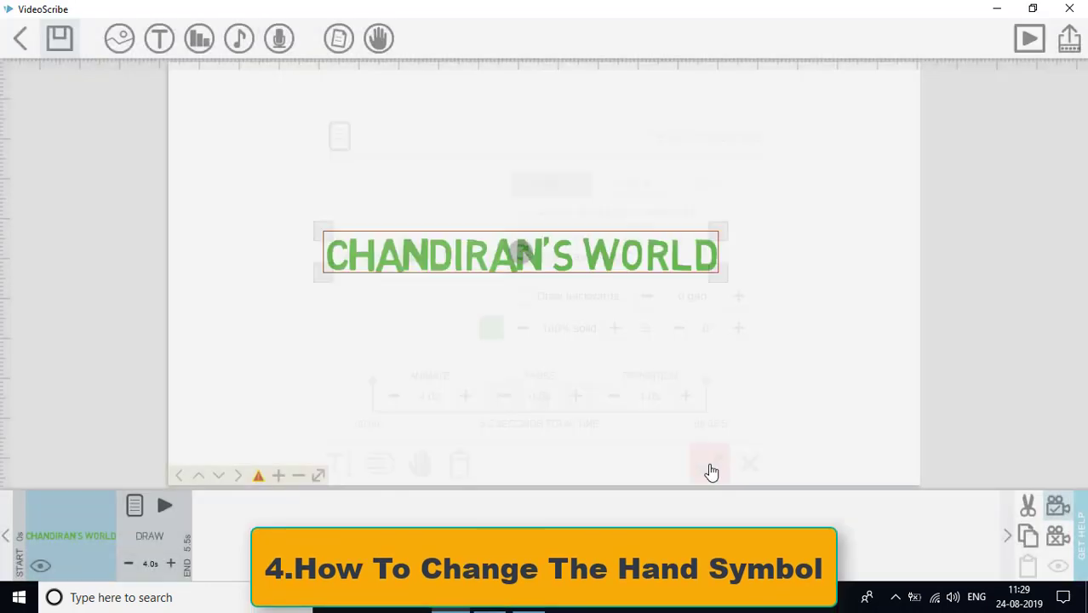
pyautogui.click(1030, 38)
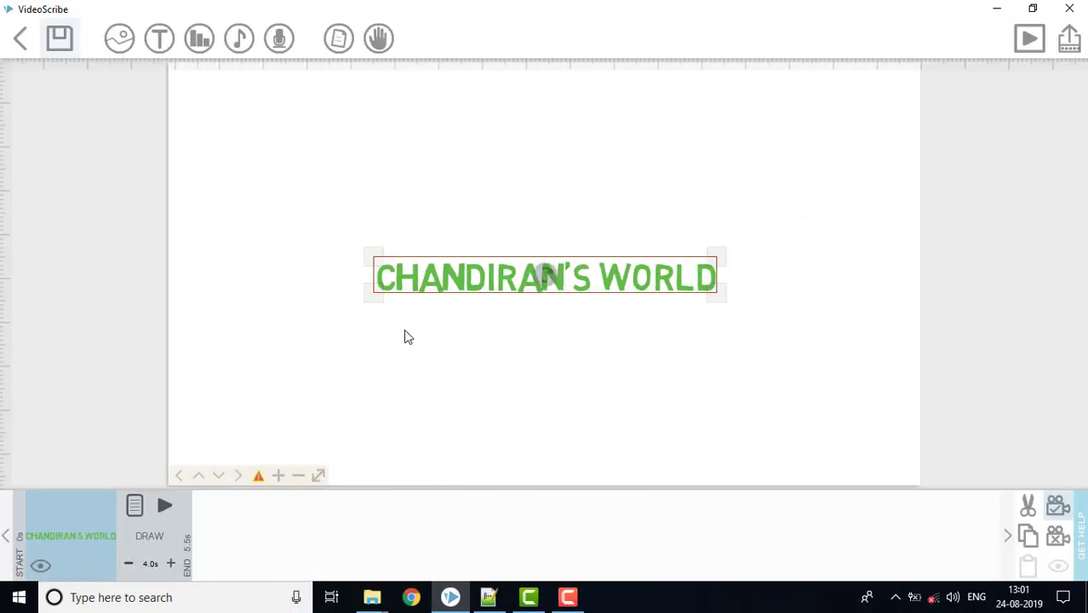
# Set the title text's animate duration to 1.0 s in its properties and preview the scribe.
pyautogui.doubleClick(417, 269)
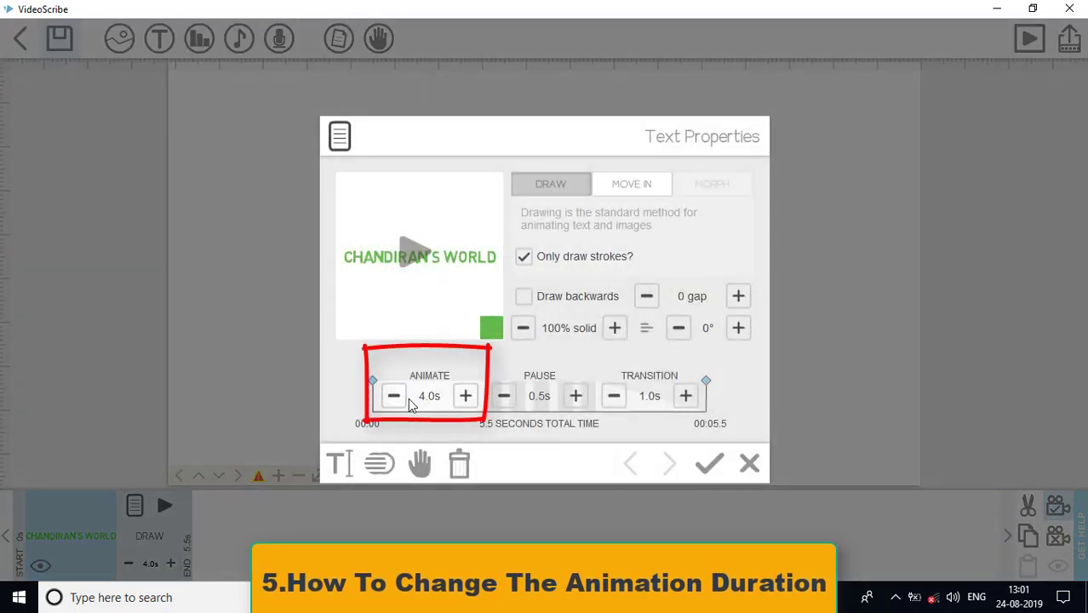
pyautogui.click(465, 397)
pyautogui.click(464, 397)
pyautogui.click(465, 397)
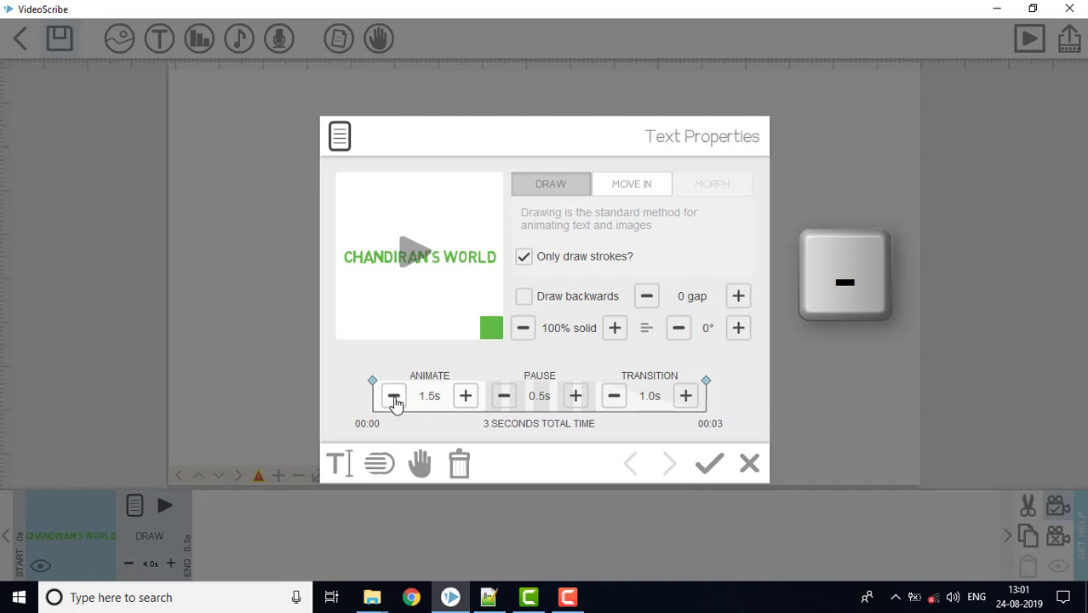
pyautogui.click(394, 396)
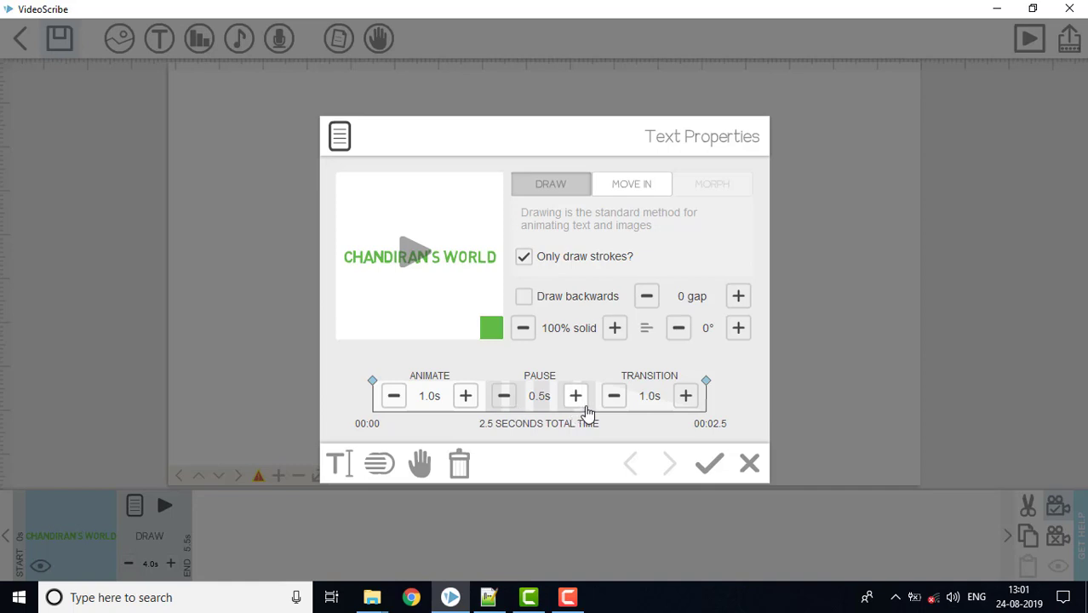
pyautogui.click(708, 462)
pyautogui.click(1036, 50)
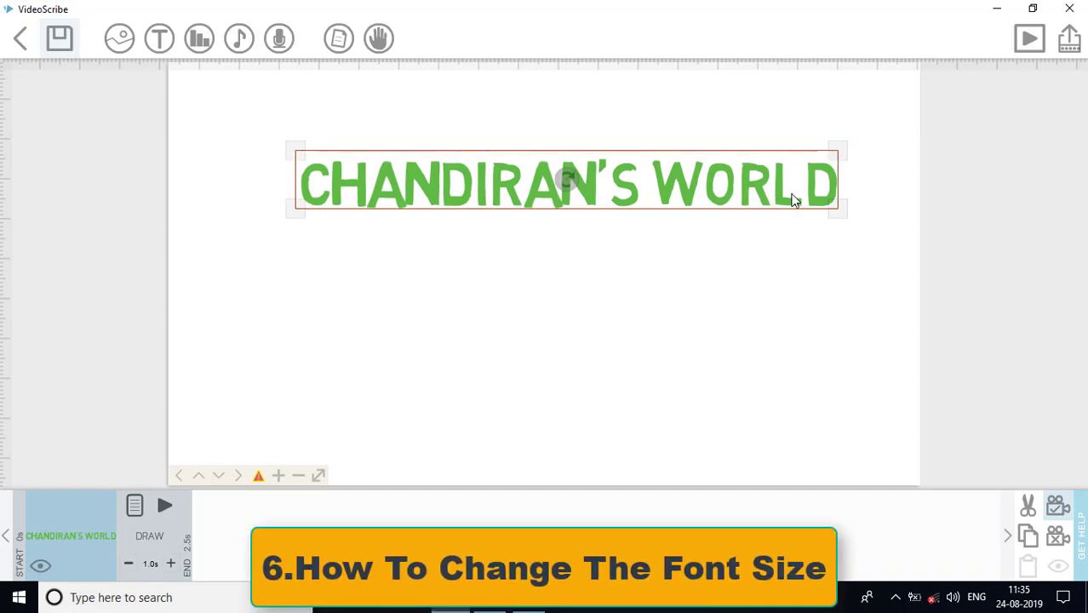
# Shrink and enlarge the title text to about 70% of the canvas width, keeping it in the canvas's upper half.
pyautogui.moveTo(838, 207); pyautogui.dragTo(801, 206)
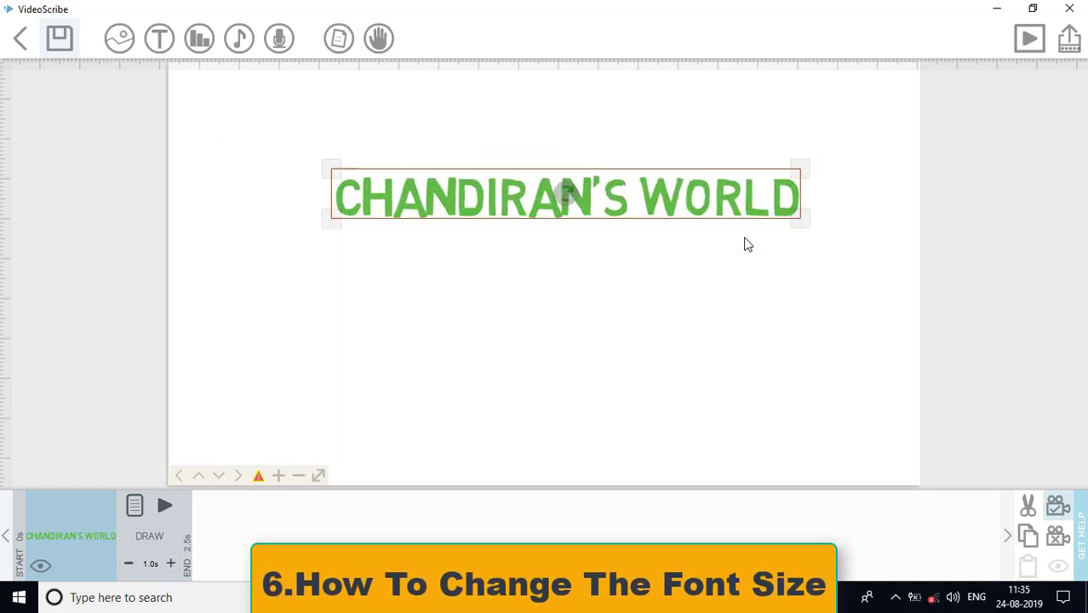
pyautogui.moveTo(809, 282); pyautogui.dragTo(762, 273)
pyautogui.click(228, 269)
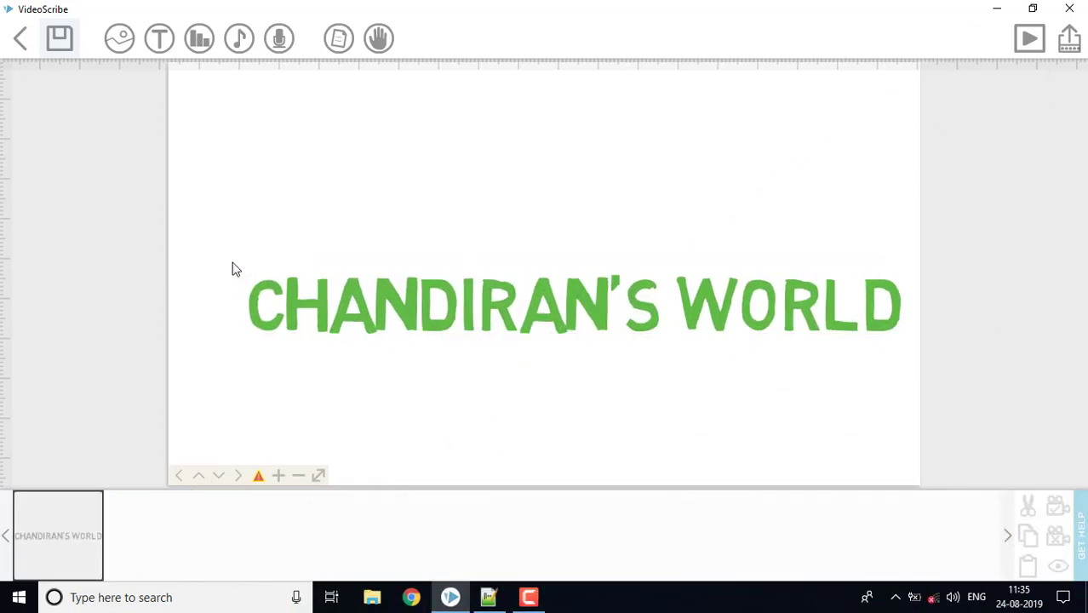
pyautogui.click(275, 308)
pyautogui.moveTo(249, 271); pyautogui.dragTo(306, 180)
pyautogui.moveTo(201, 257); pyautogui.dragTo(328, 251)
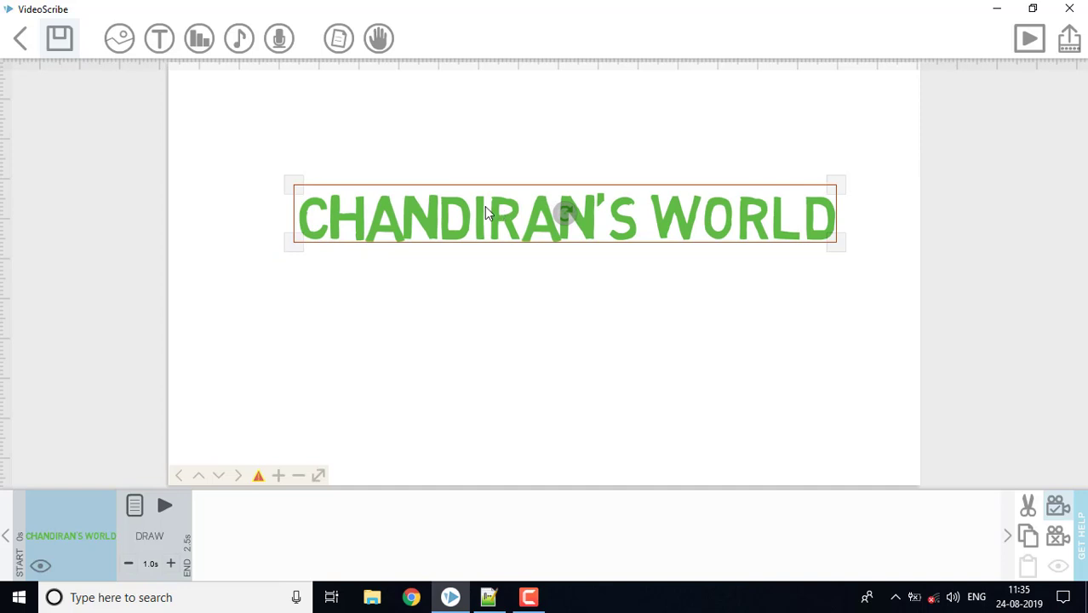
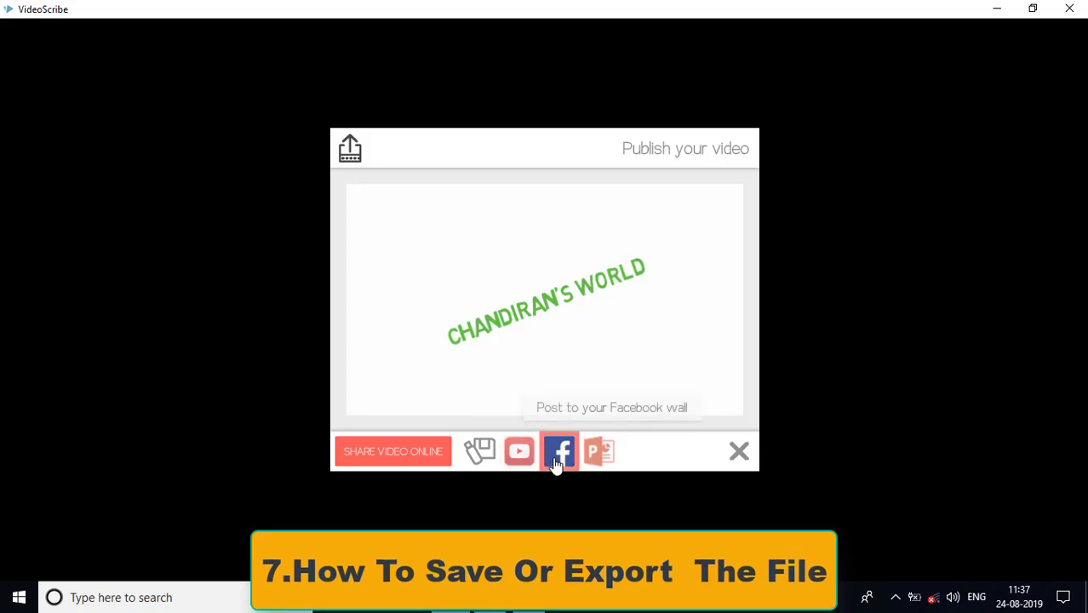
# Start publishing the scribe as a video file and cycle through the formats to AVI.
pyautogui.click(479, 452)
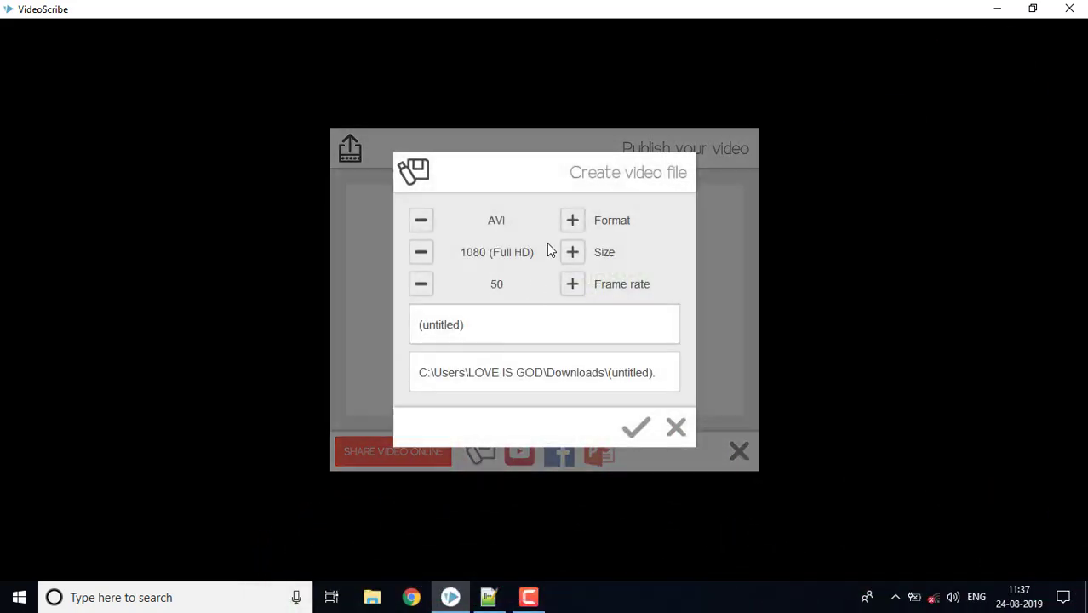
pyautogui.click(572, 221)
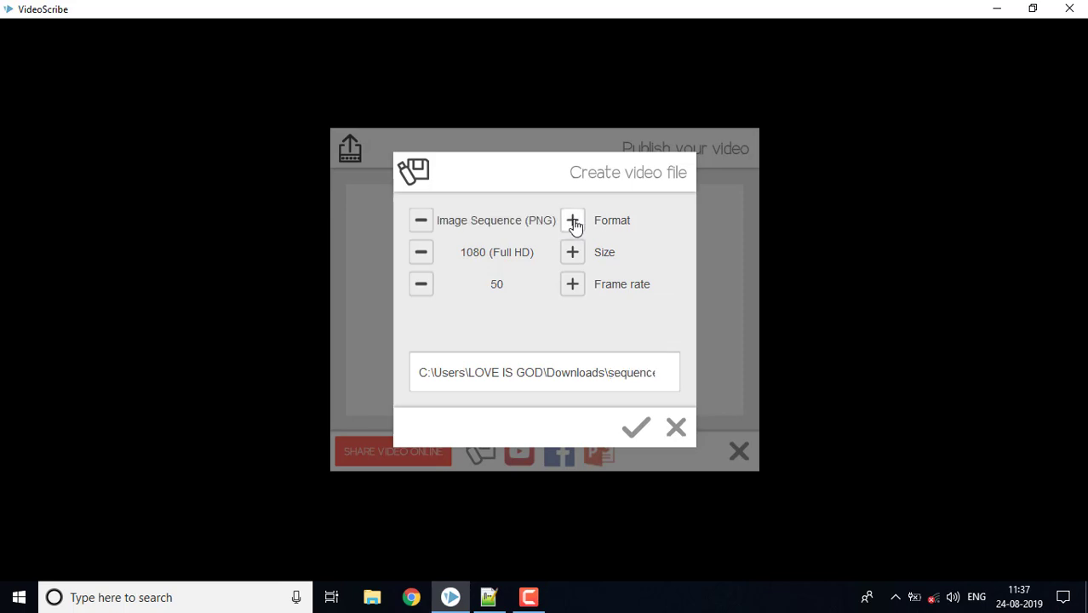
pyautogui.click(572, 220)
pyautogui.click(572, 220)
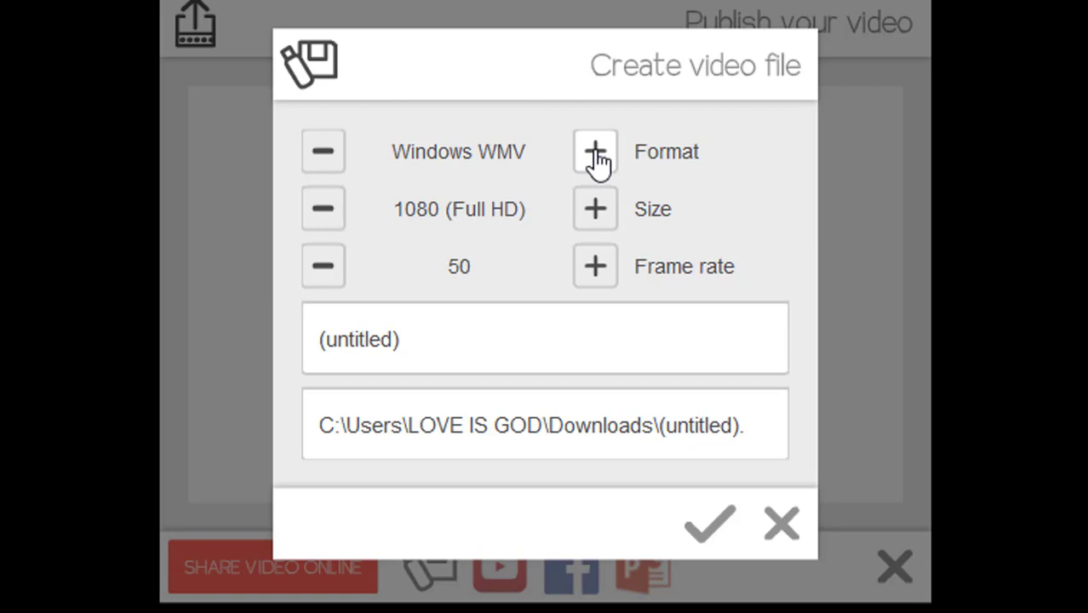
pyautogui.click(597, 153)
pyautogui.click(596, 153)
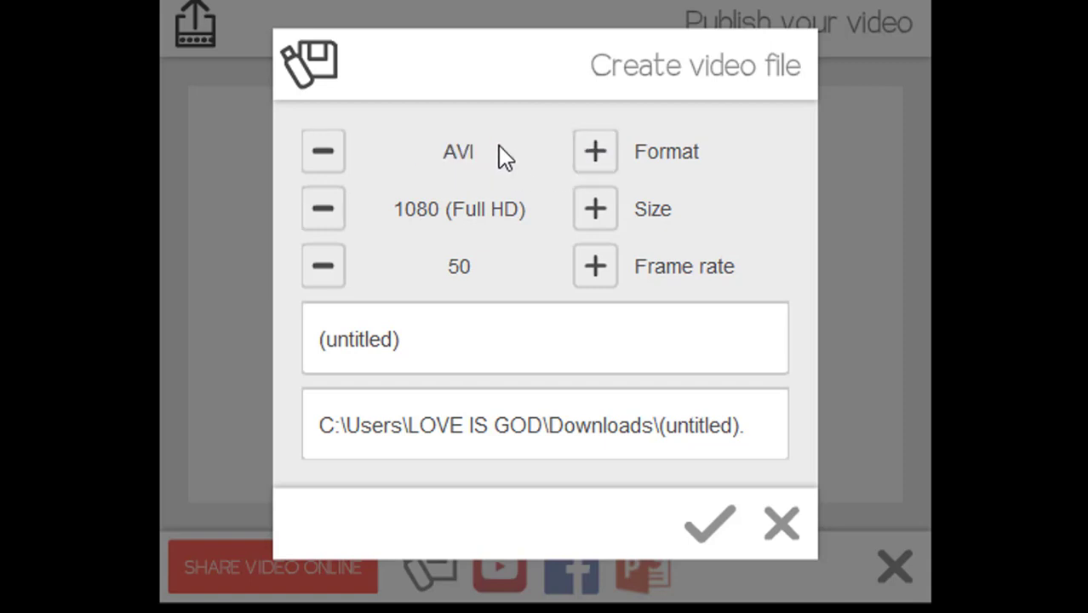
# Cycle through the available video sizes and settle on 1080 (Full HD).
pyautogui.click(592, 218)
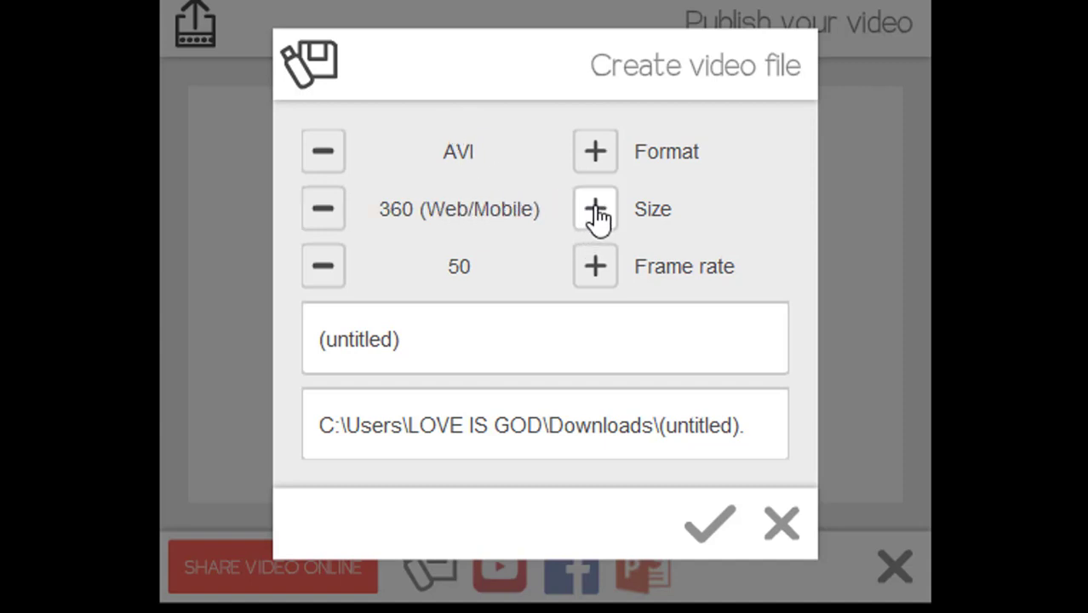
pyautogui.click(595, 213)
pyautogui.click(596, 212)
pyautogui.click(596, 213)
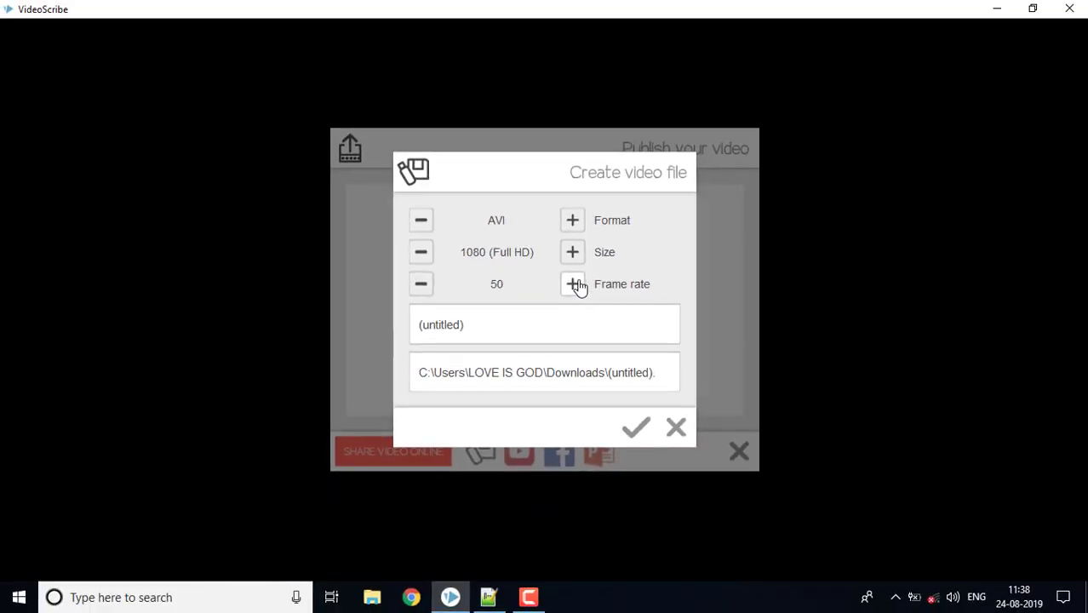
# Cycle through the available frame rates and settle on 50.
pyautogui.click(575, 285)
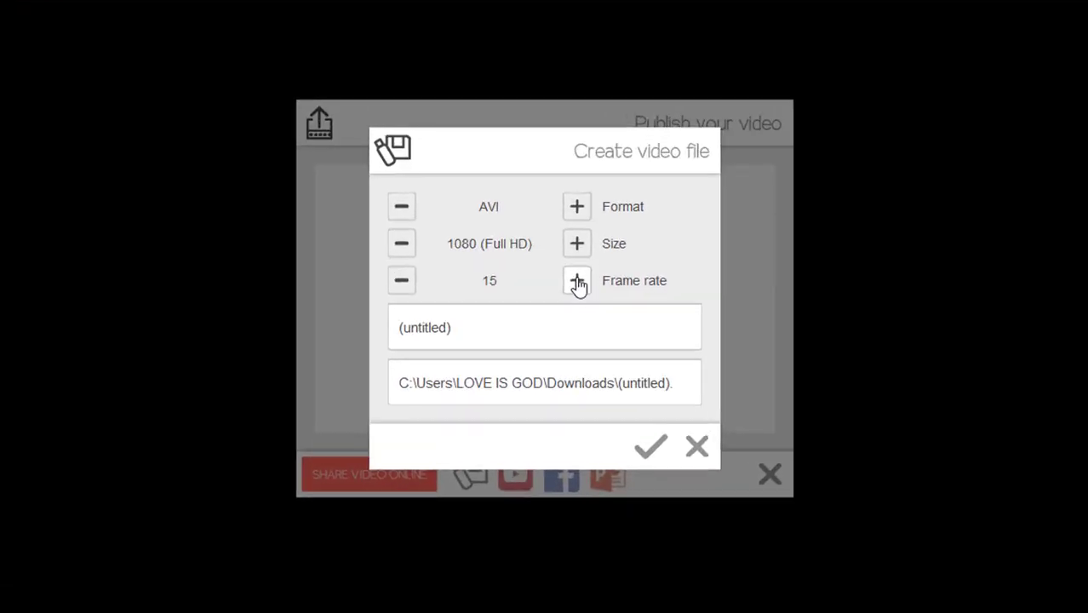
pyautogui.click(576, 285)
pyautogui.click(575, 285)
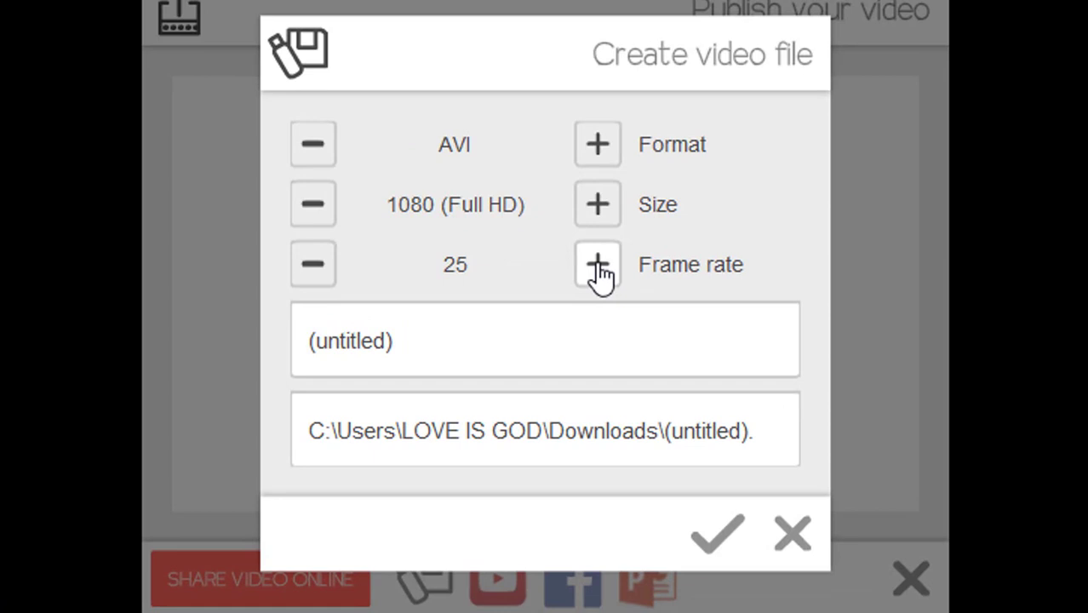
pyautogui.click(598, 270)
pyautogui.click(599, 271)
pyautogui.click(598, 269)
# Name the video file WWE, choose the Downloads folder as output location, and create the video.
pyautogui.moveTo(442, 343); pyautogui.dragTo(315, 343)
pyautogui.press('BackSpace')
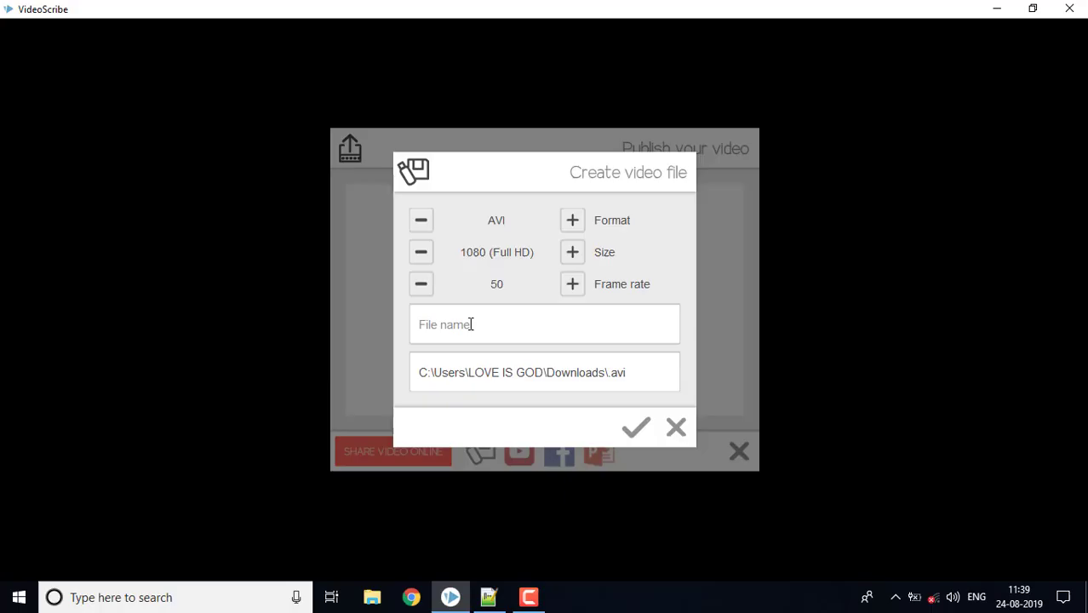
pyautogui.write('WWE')
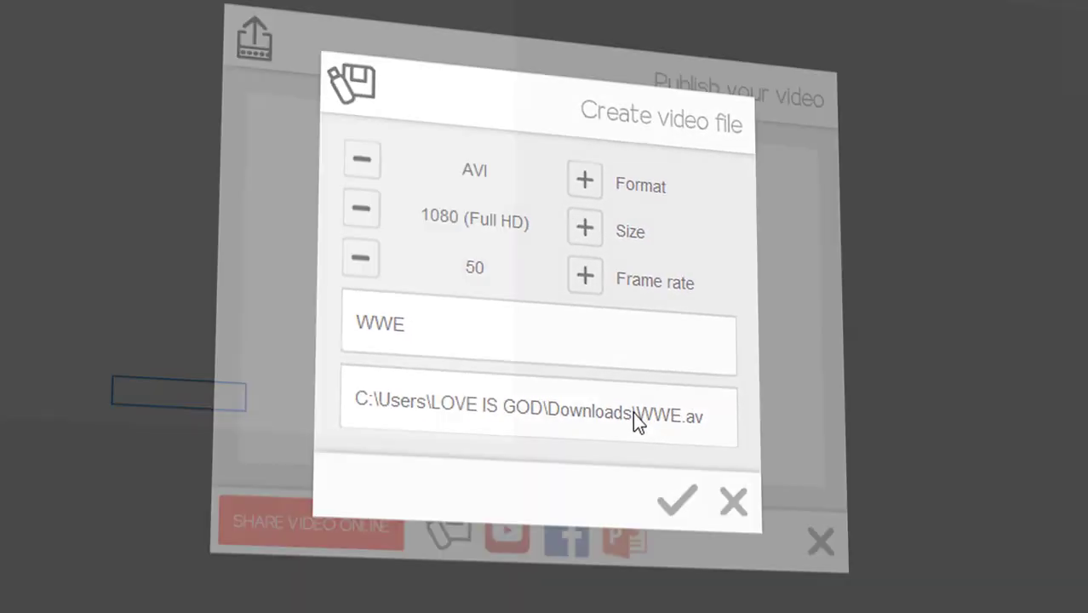
pyautogui.click(640, 425)
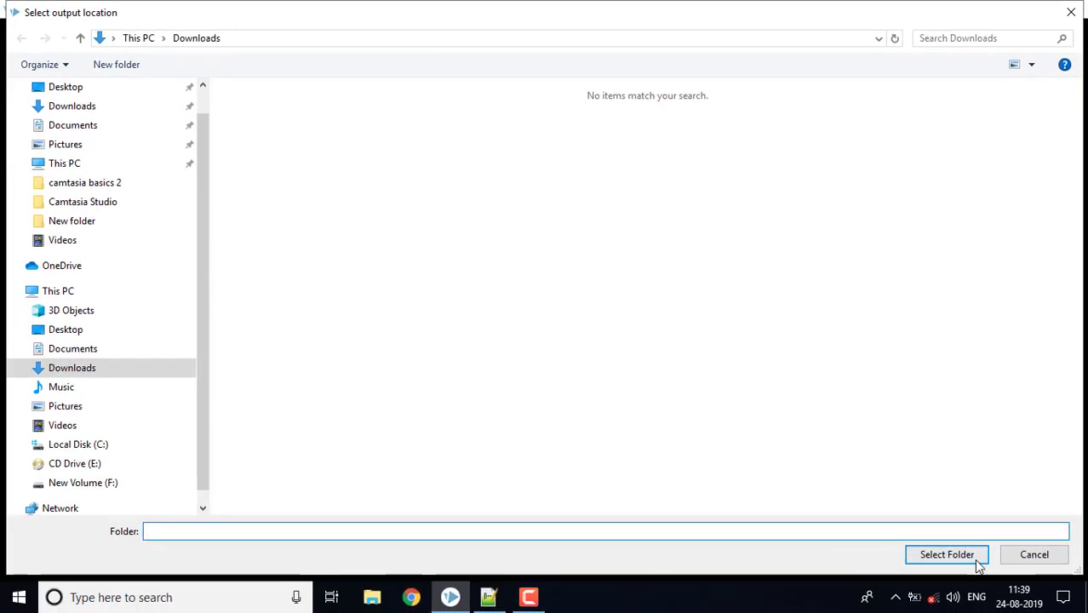
pyautogui.click(962, 559)
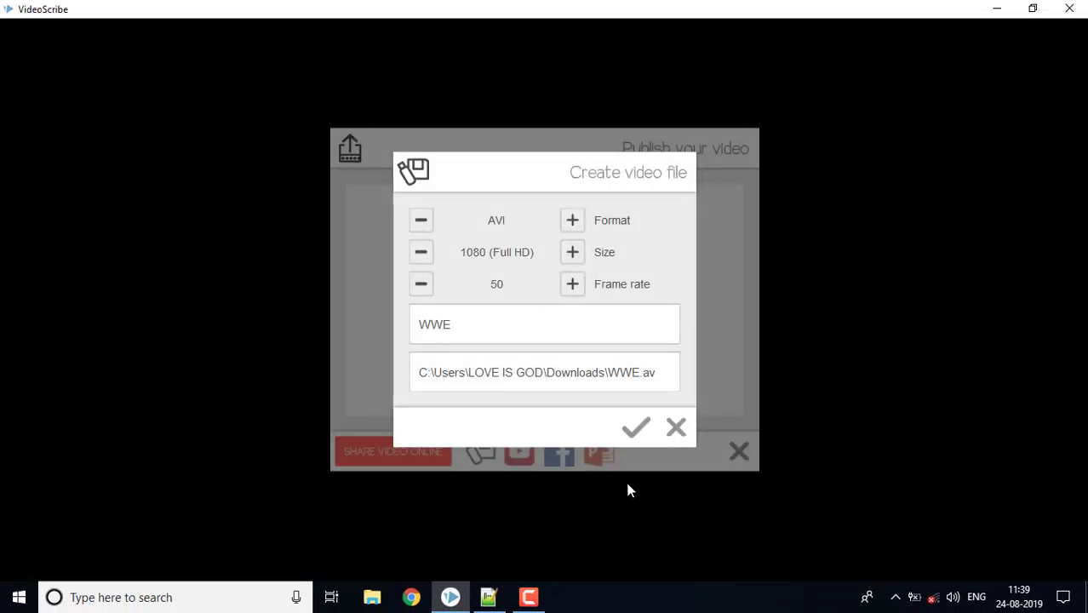
pyautogui.click(635, 428)
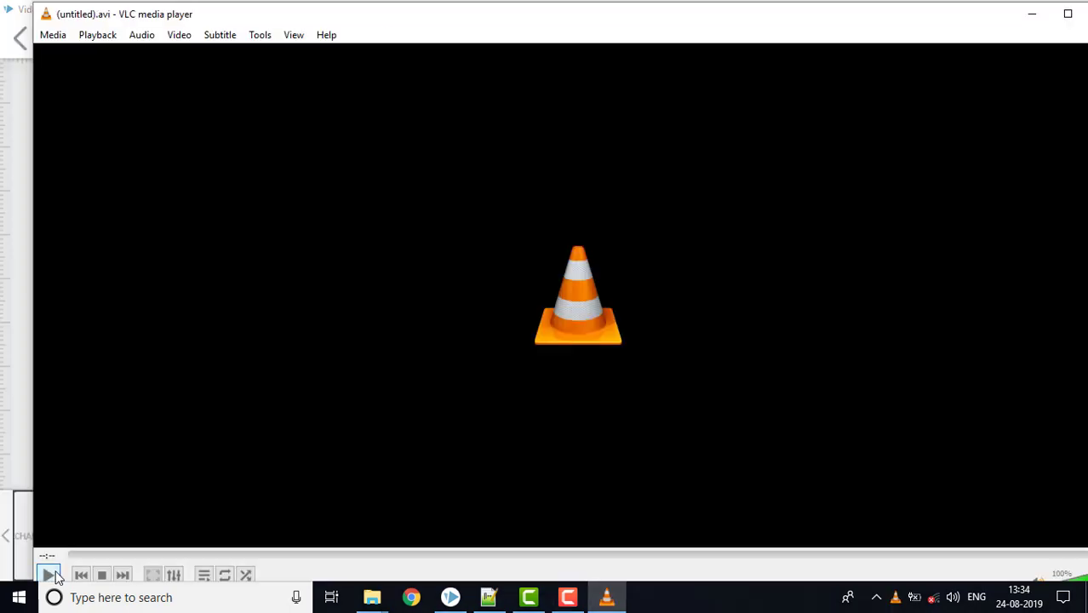
# Play the exported AVI video in VLC media player and maximize the player window.
pyautogui.click(49, 576)
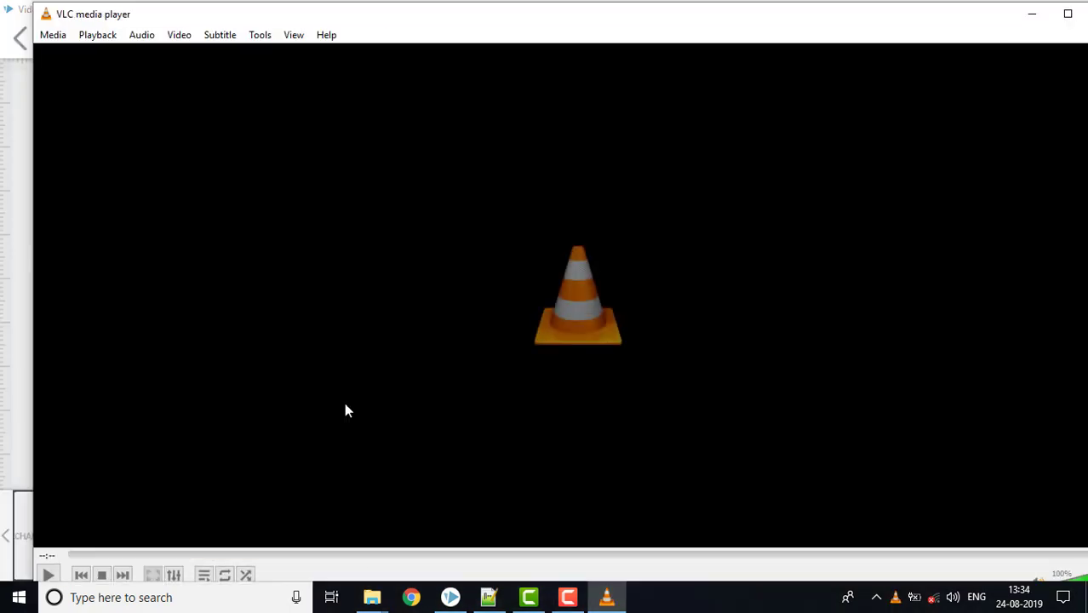
pyautogui.click(1056, 15)
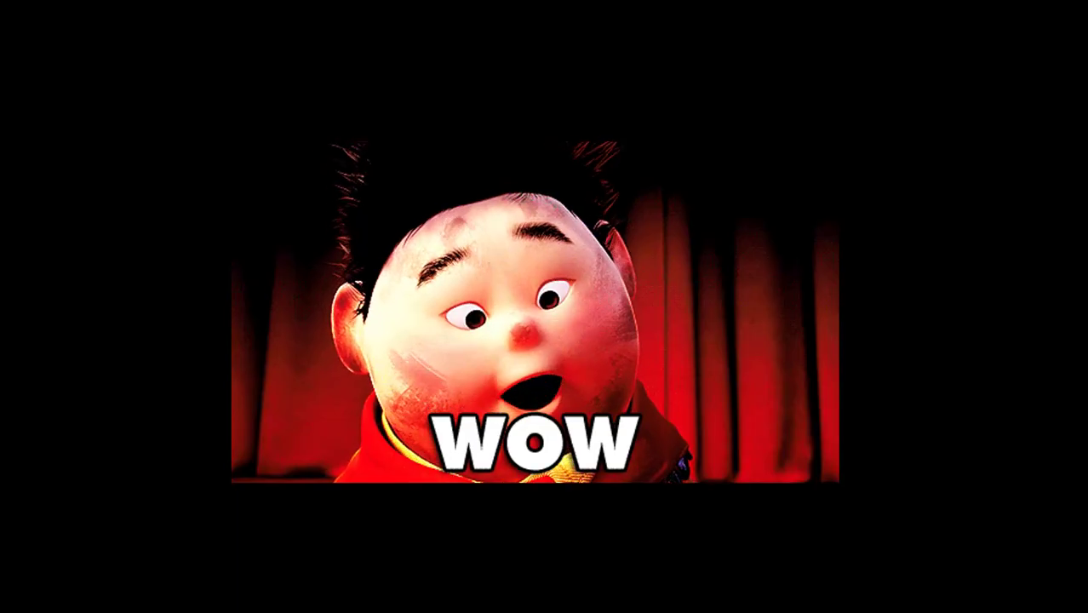